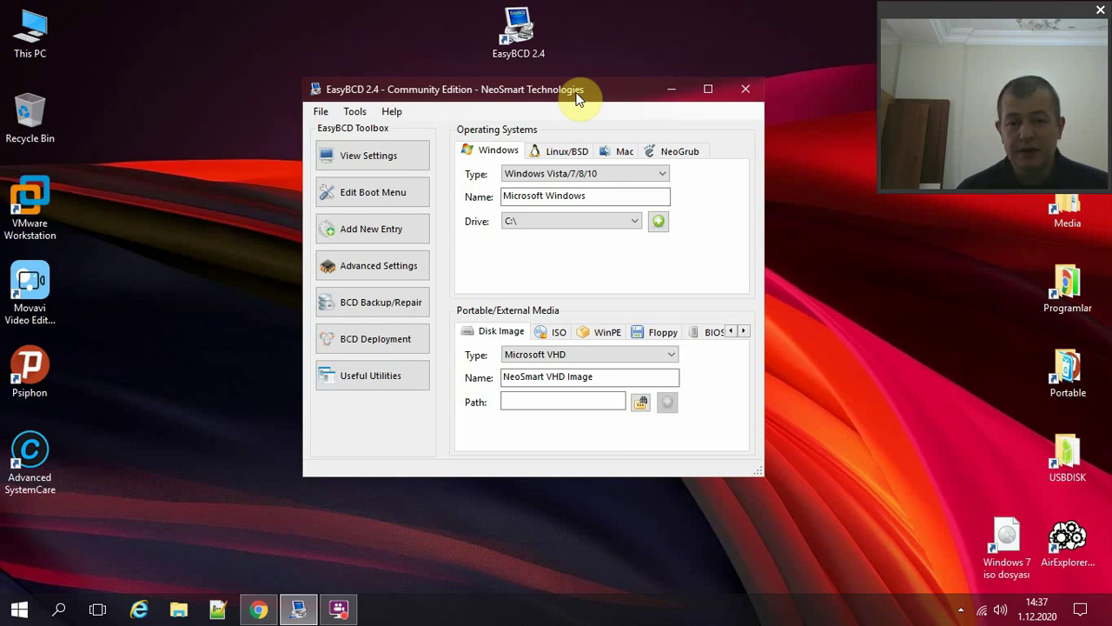
Switch to Chrome to view EasyBCD on the neosmart.net home page, and return to EasyBCD.
click(258, 606)
drag(377, 203, 281, 65)
click(262, 100)
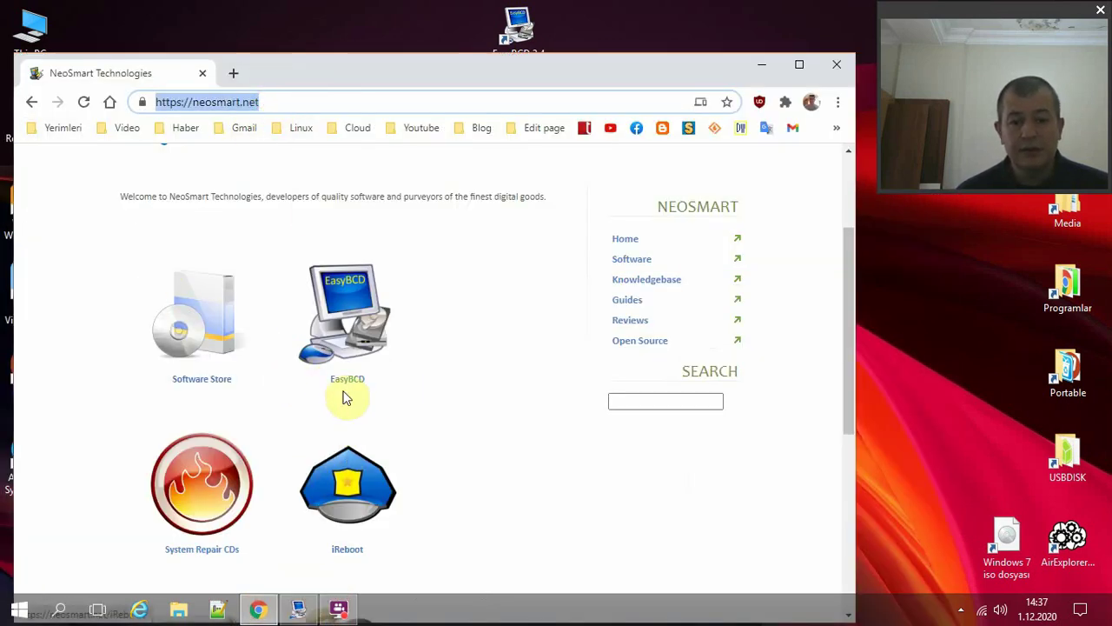
click(762, 64)
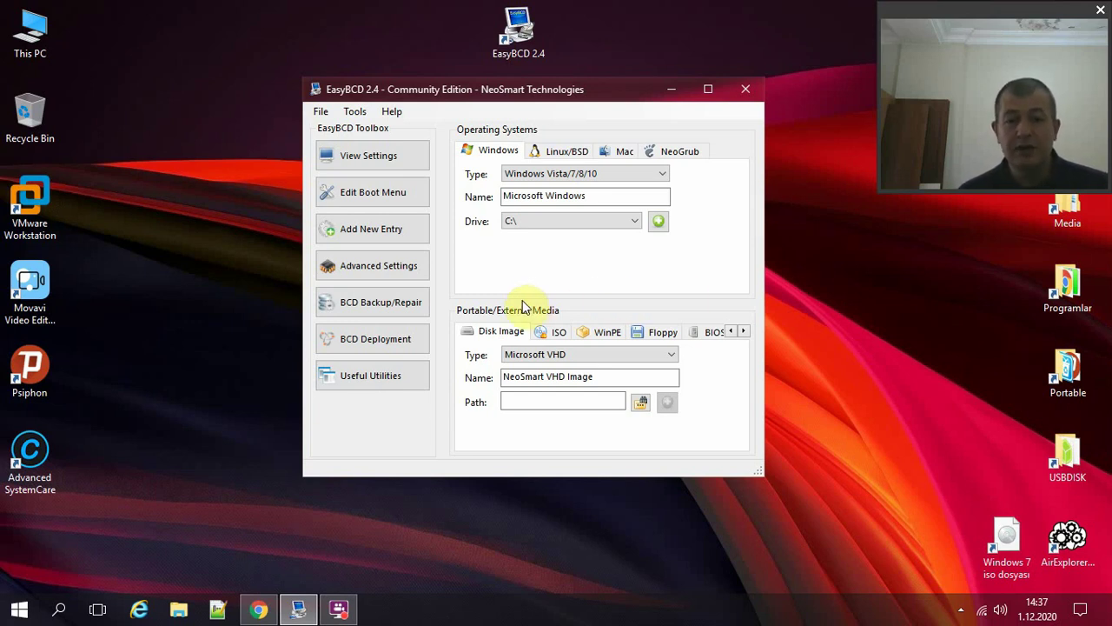
Set up a Linux/BSD boot entry with the type GRUB 2 and the name Macbuntu.
click(574, 153)
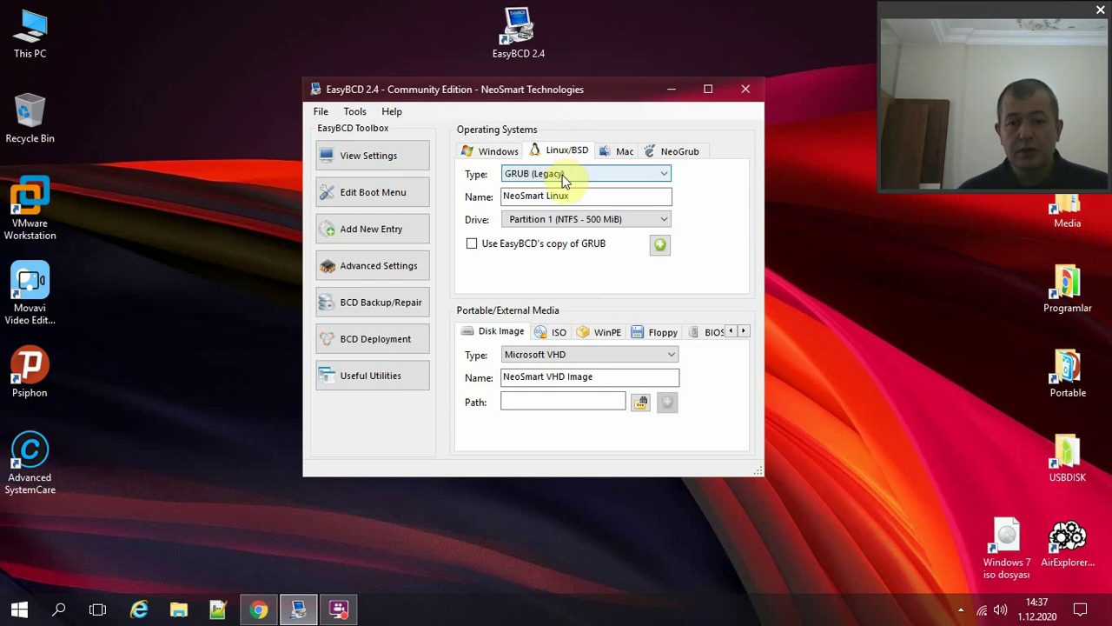
click(553, 179)
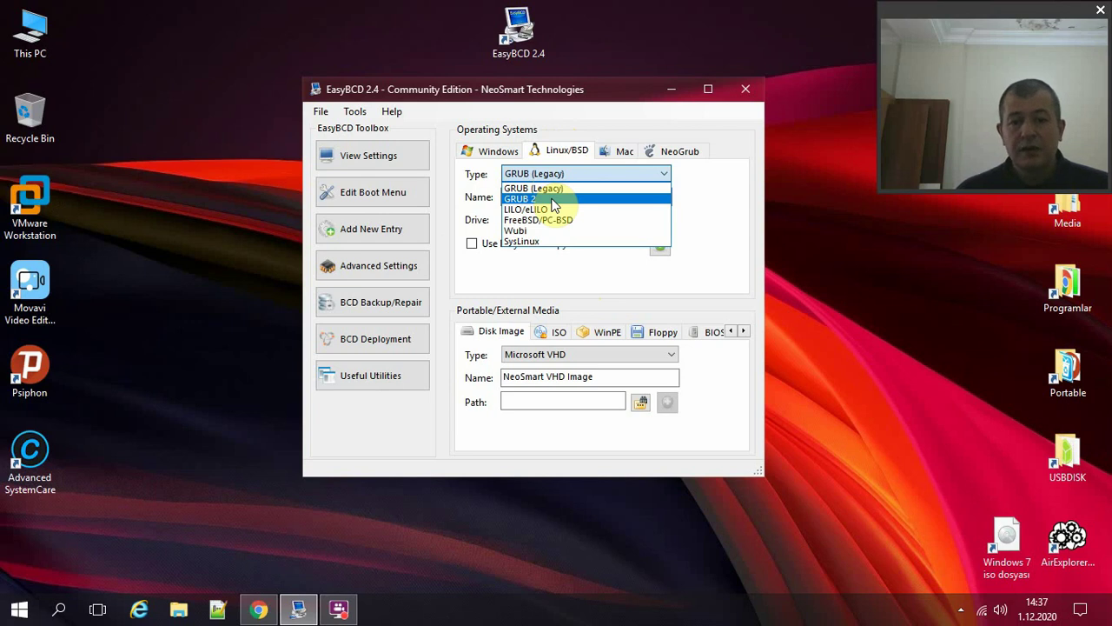
click(552, 200)
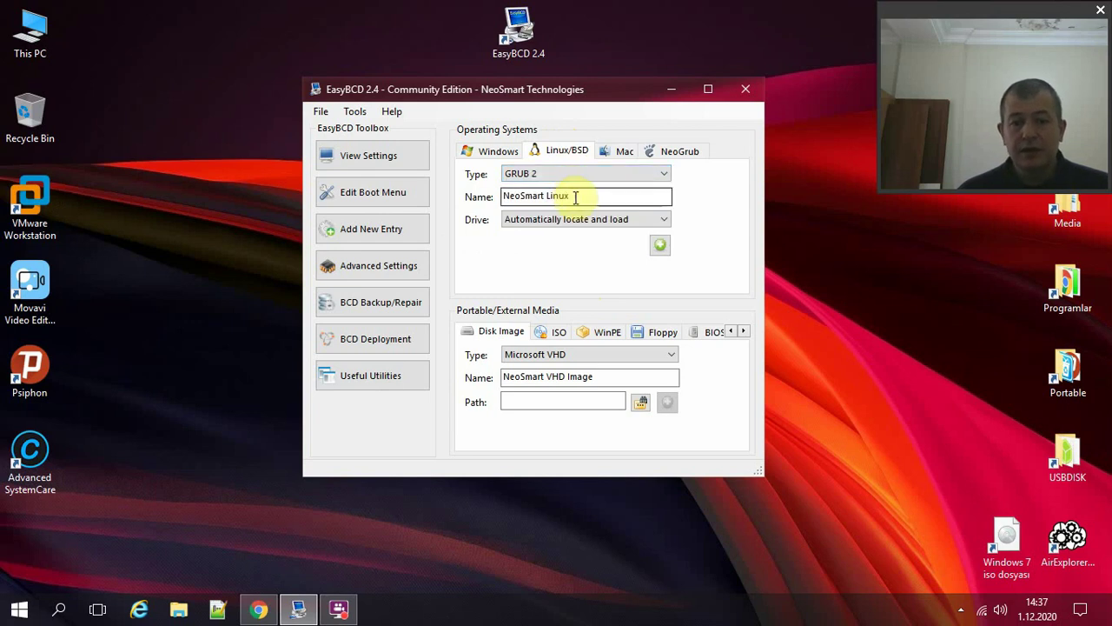
drag(576, 195, 476, 196)
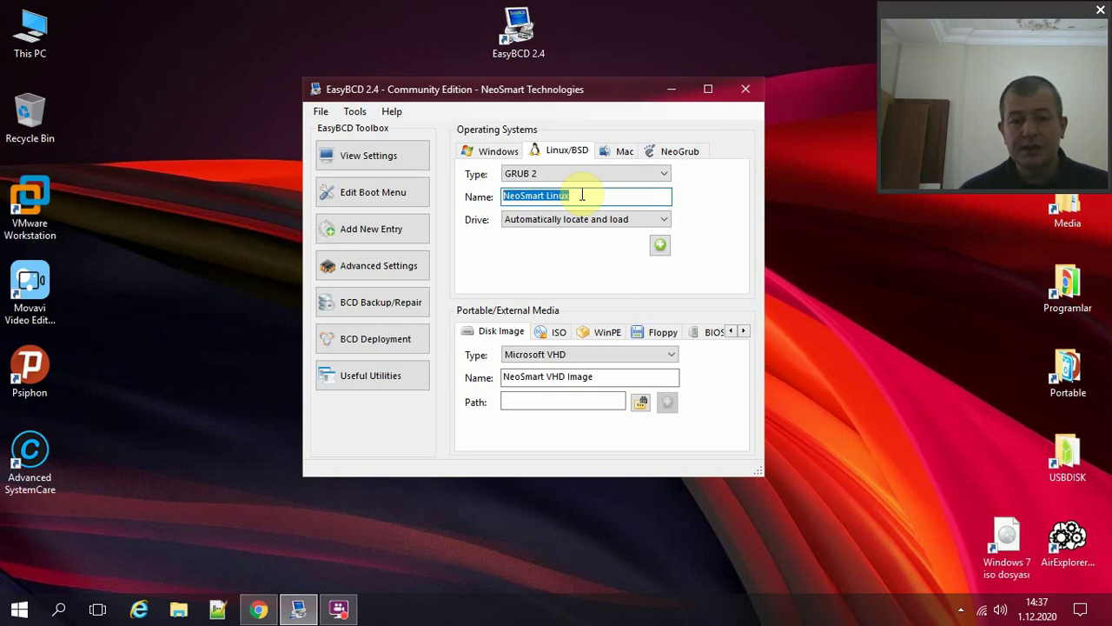
text(Macbuntu)
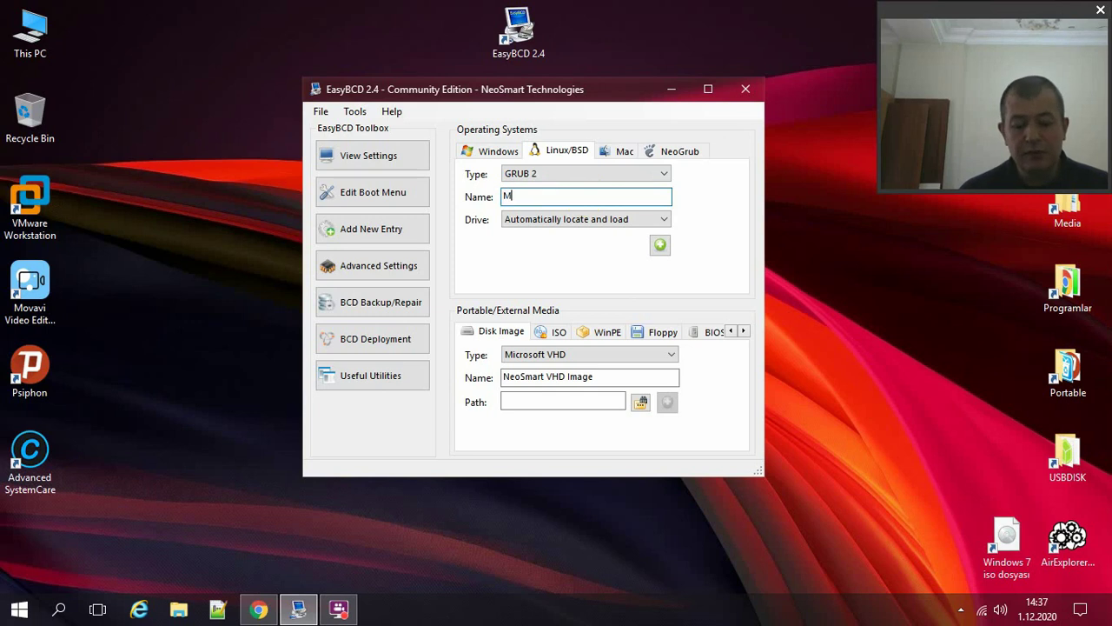
Set the Macbuntu entry's drive to Partition 1 (0x17 - 100 GiB) and add the entry to the boot menu.
click(564, 220)
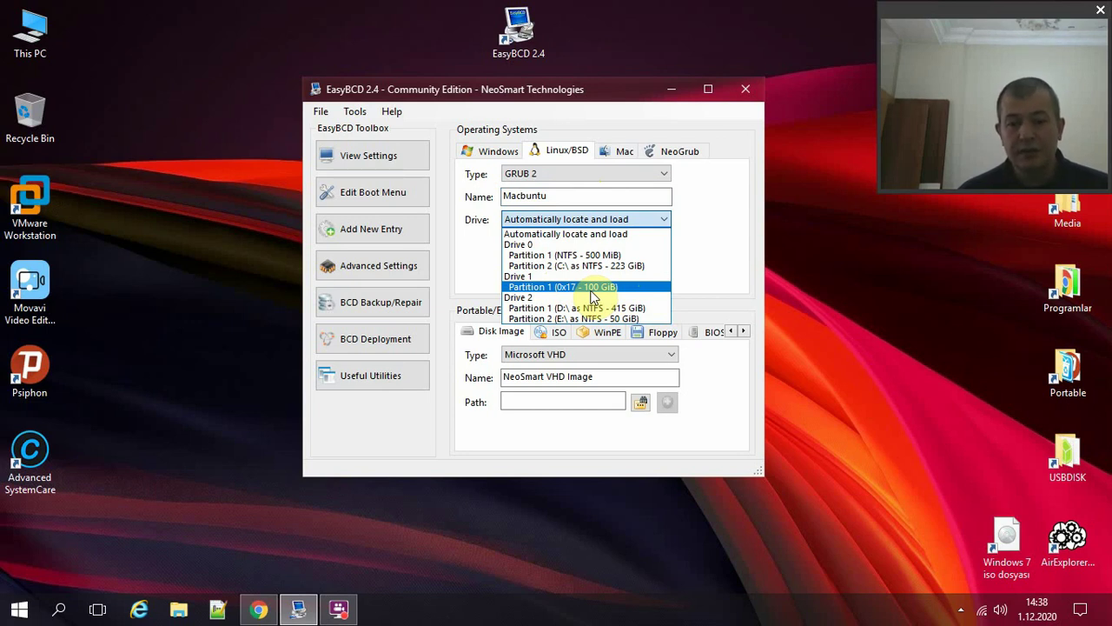
click(592, 289)
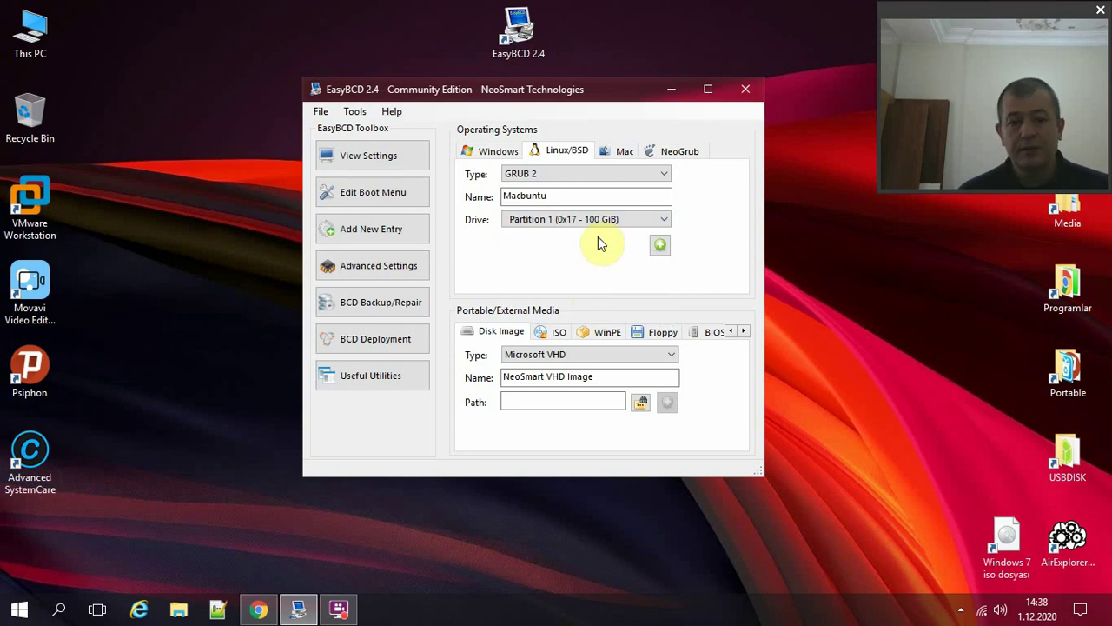
click(550, 195)
click(537, 176)
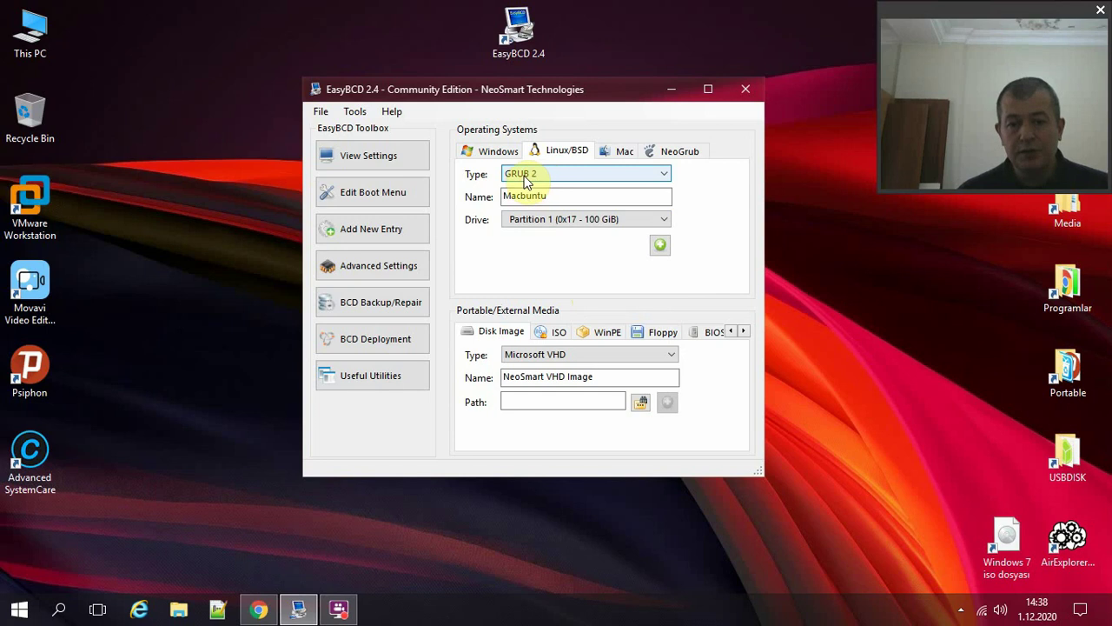
click(526, 195)
click(563, 221)
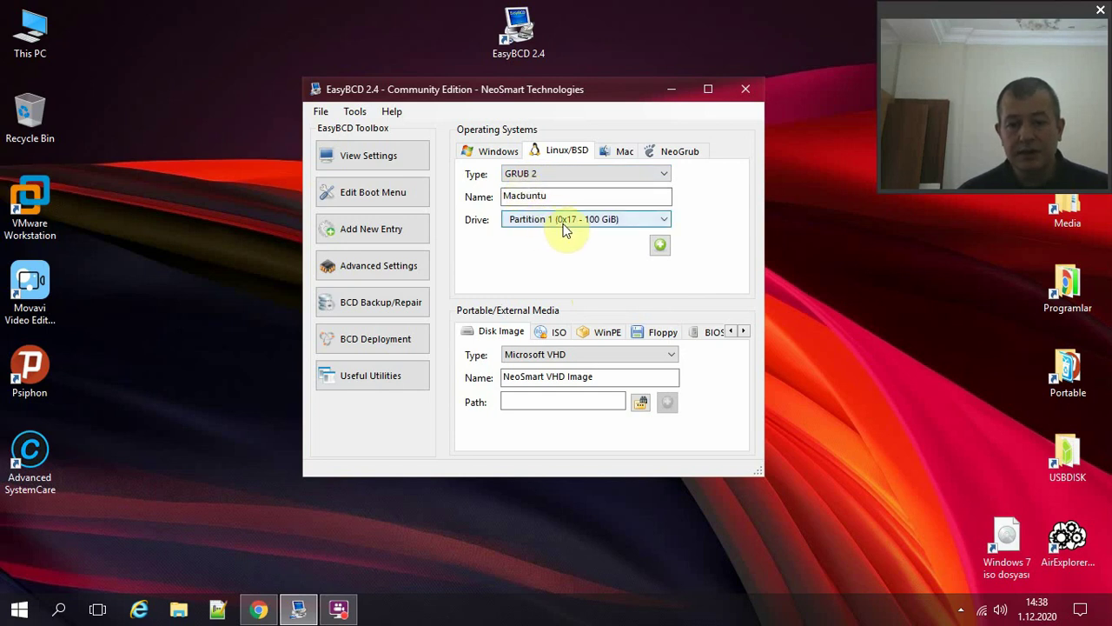
click(662, 248)
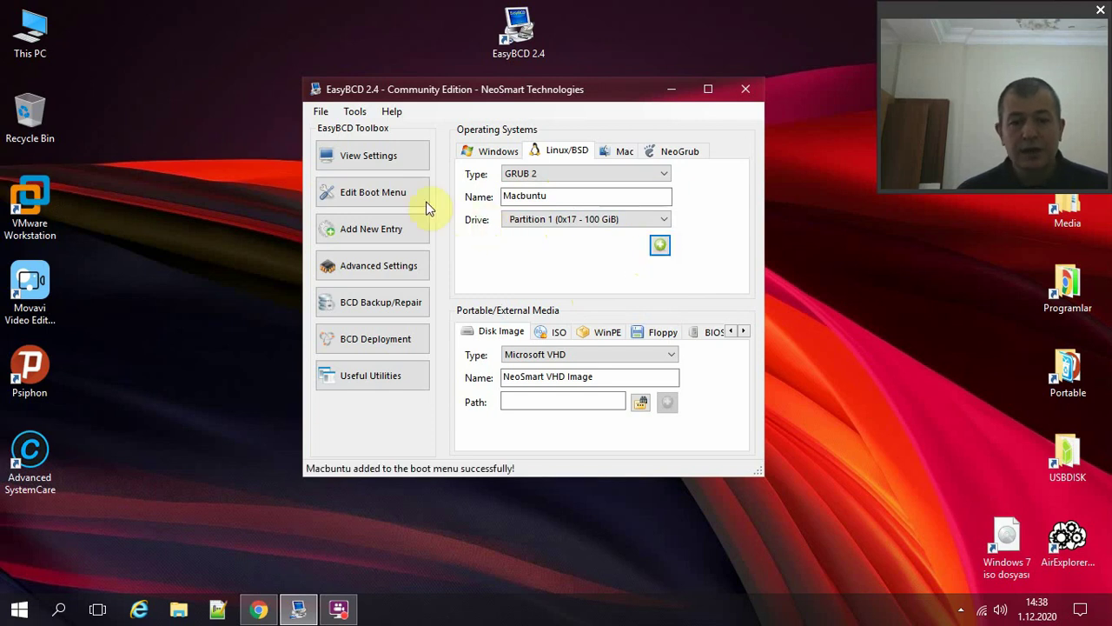
Open the boot menu entries for editing, try Macbuntu as the default, and set Windows 10 as the default again.
click(374, 199)
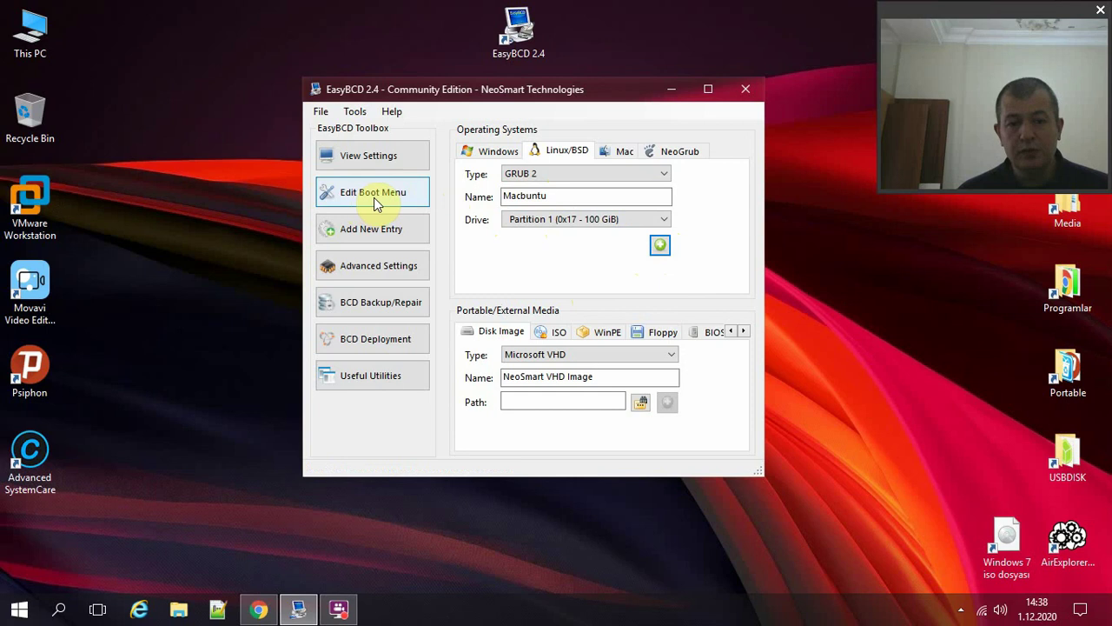
click(484, 208)
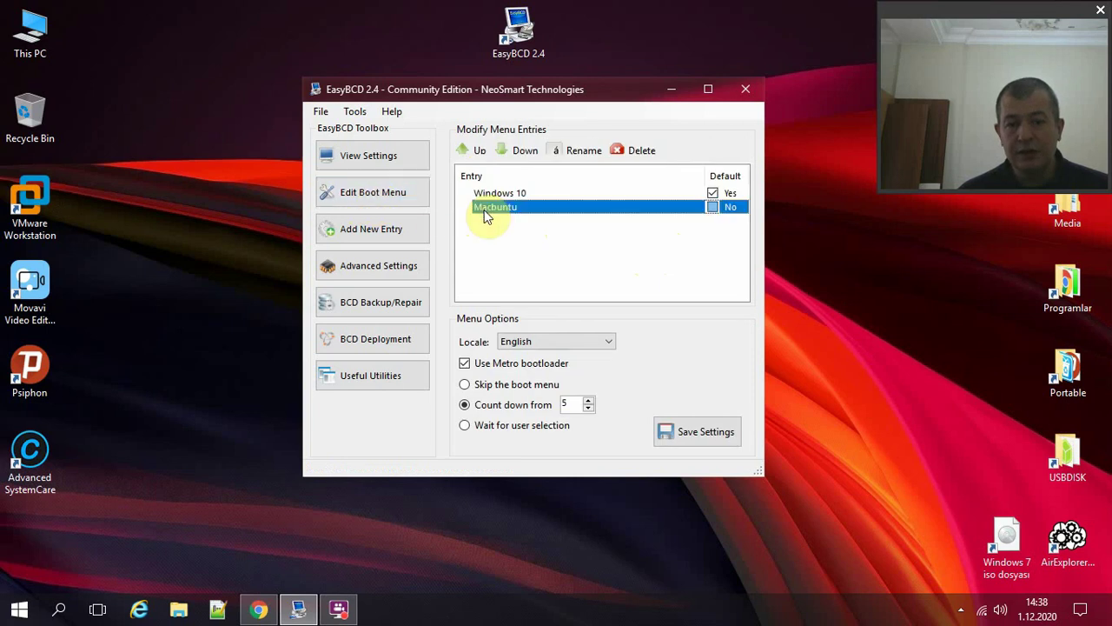
click(676, 196)
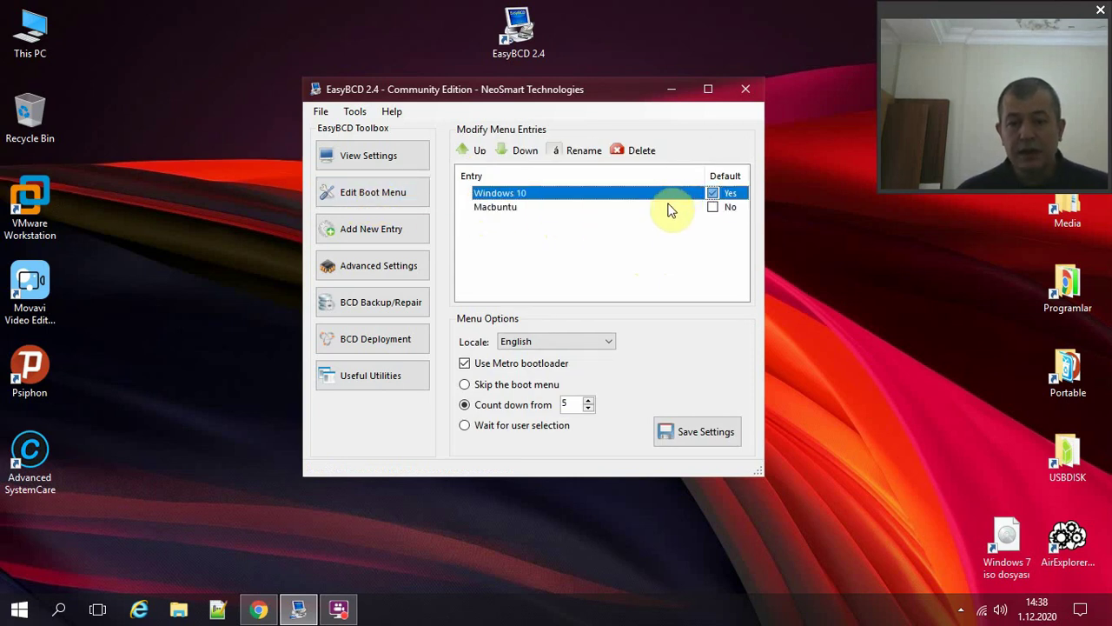
click(670, 209)
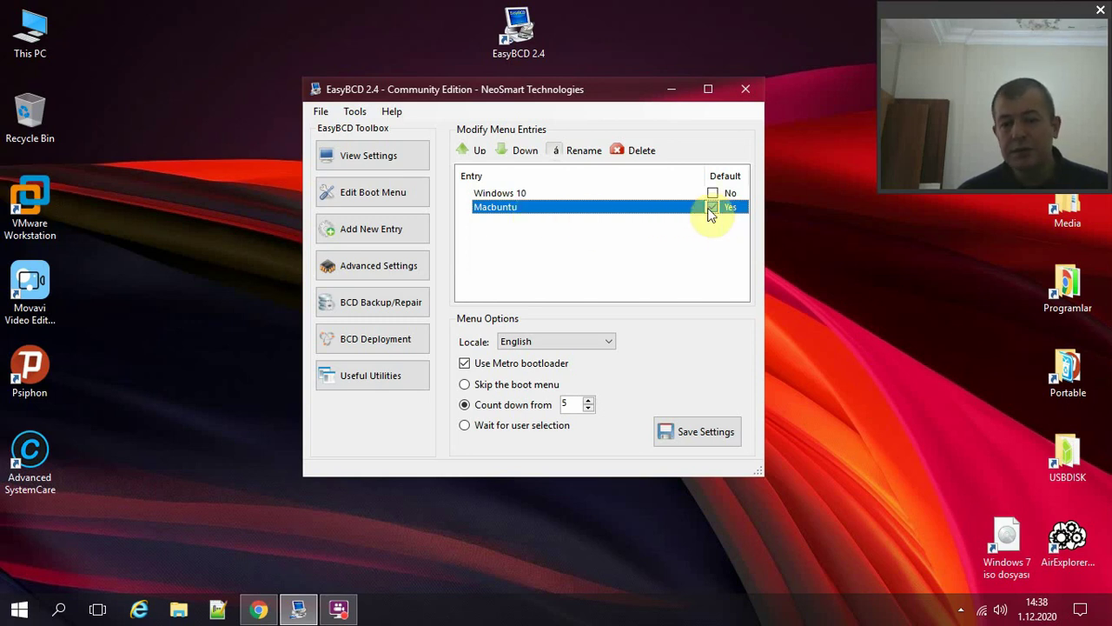
click(712, 194)
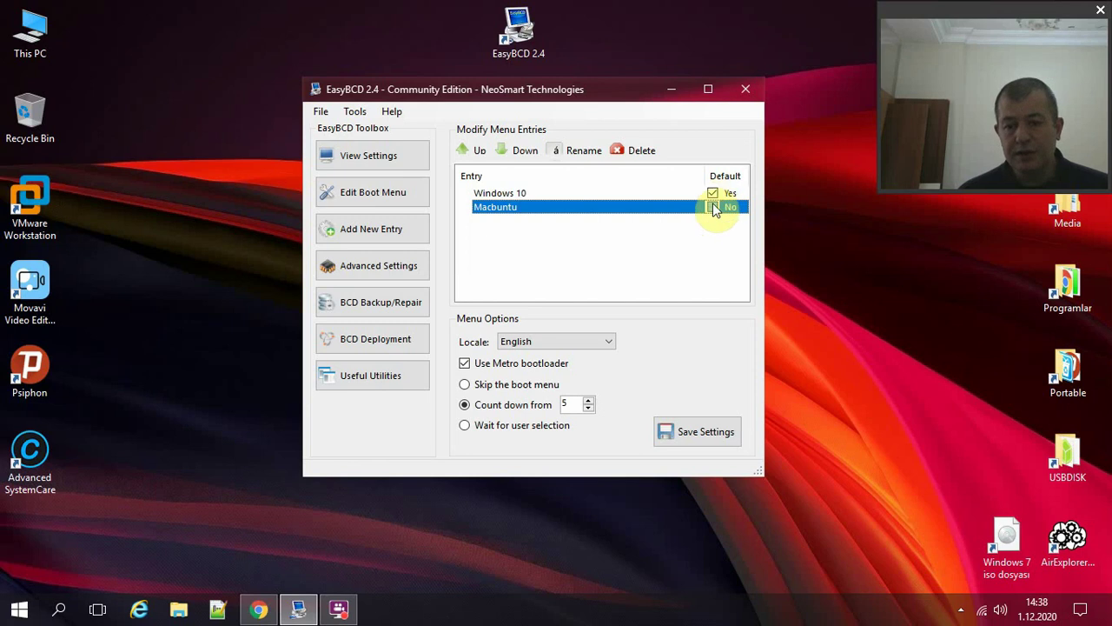
Try boot menu countdown values of 10 and 20 seconds.
click(588, 405)
text(10)
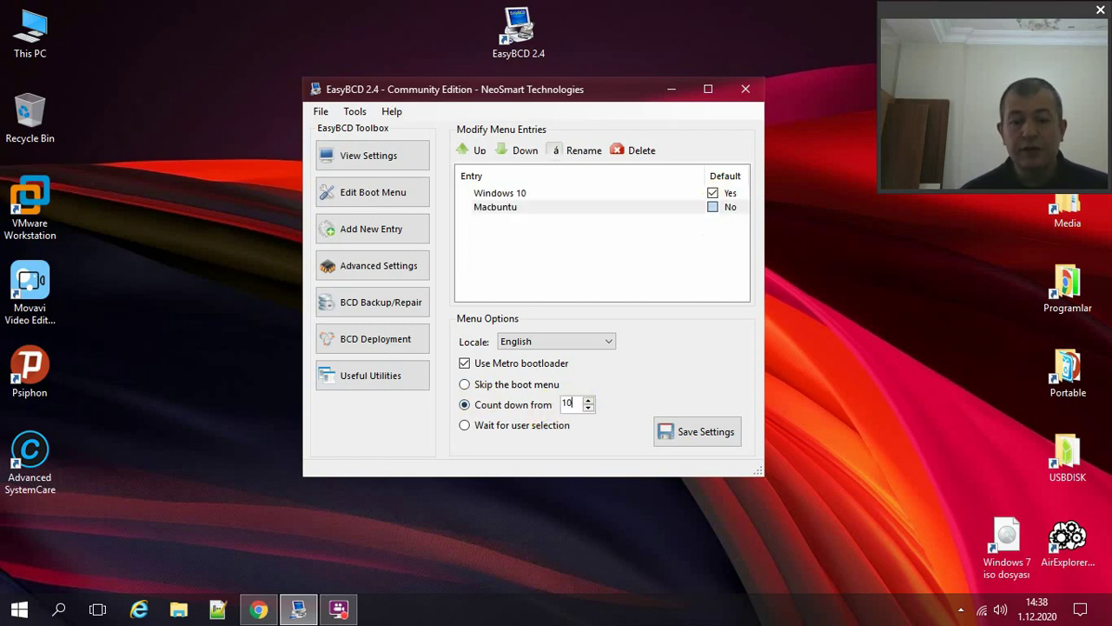
key(BackSpace)
key(BackSpace)
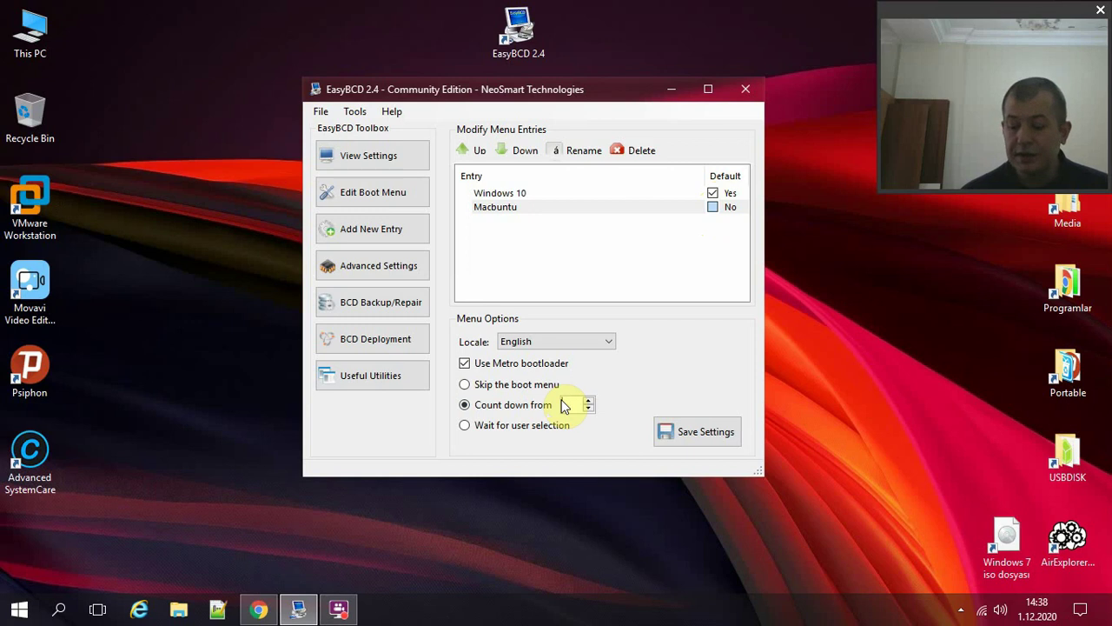
text(20)
Set the boot menu countdown to 5 seconds and save the menu settings.
double_click(570, 403)
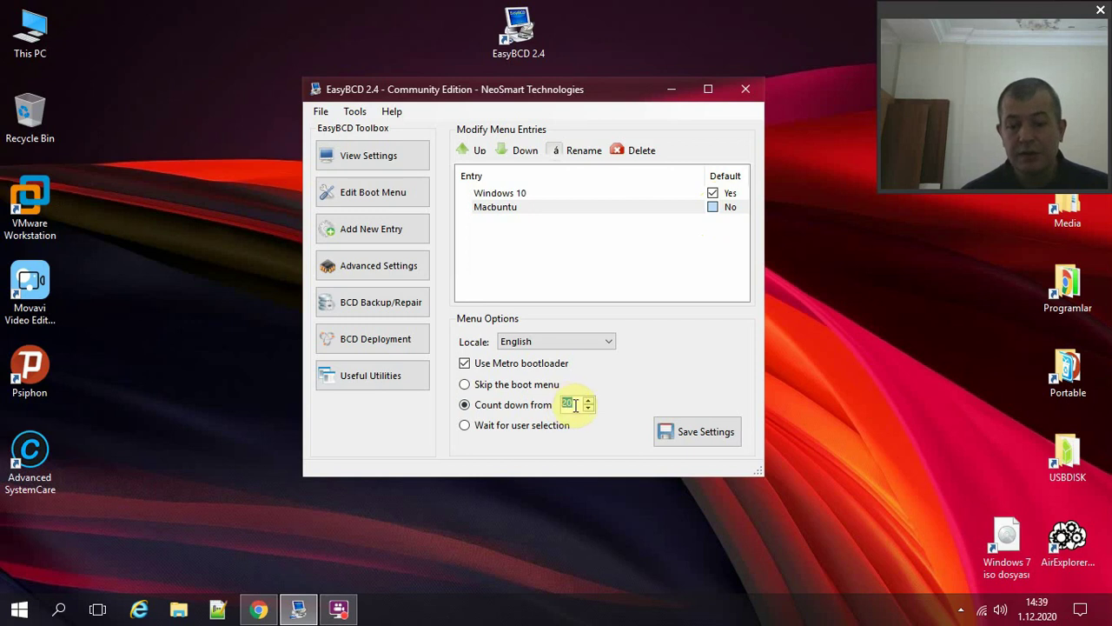
text(5)
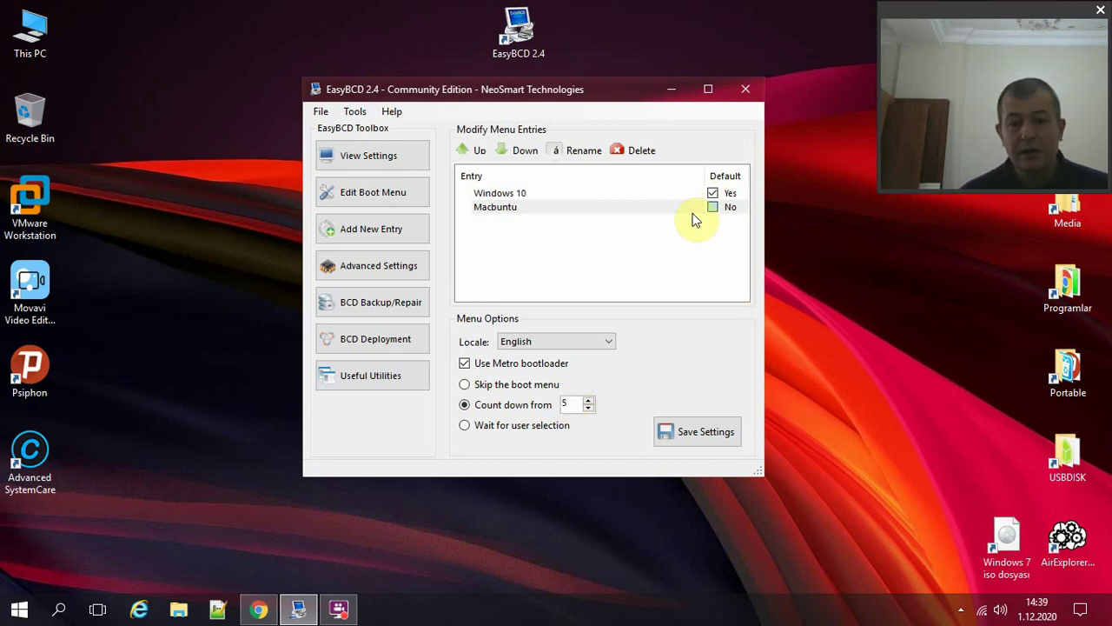
click(689, 436)
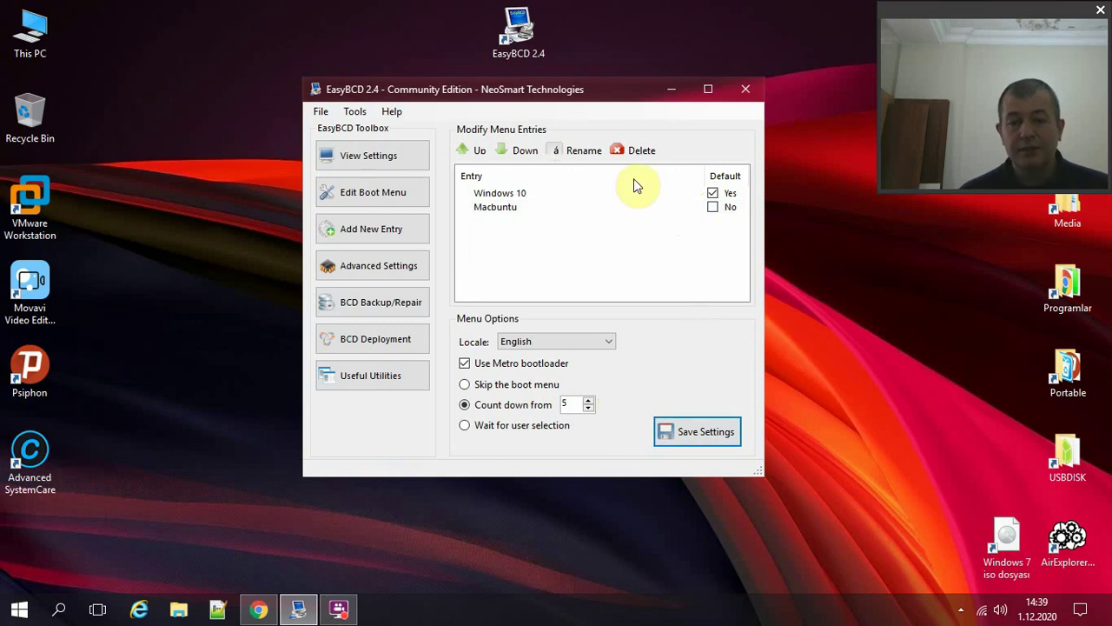
Check the bootloader entries in the settings overview, and check them again after closing and reopening EasyBCD.
click(401, 159)
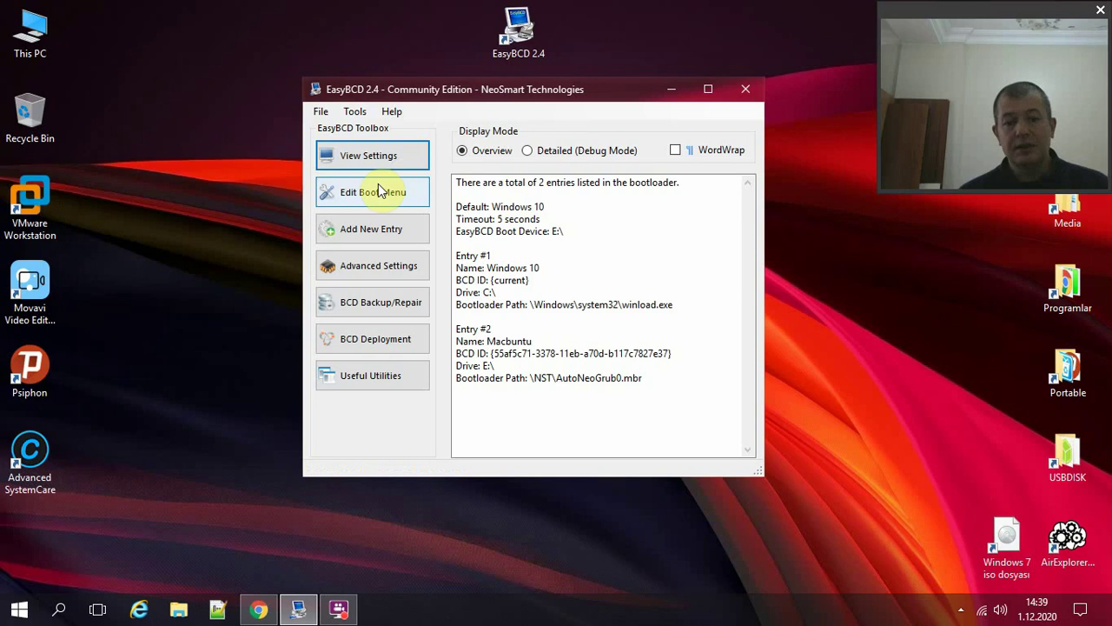
click(376, 186)
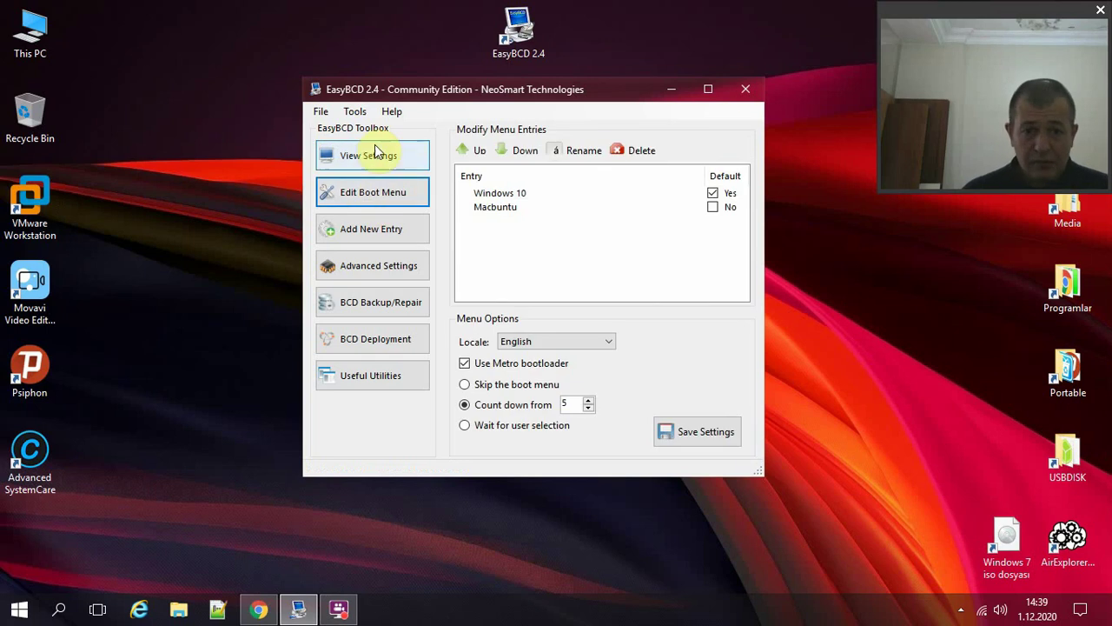
click(748, 90)
double_click(531, 41)
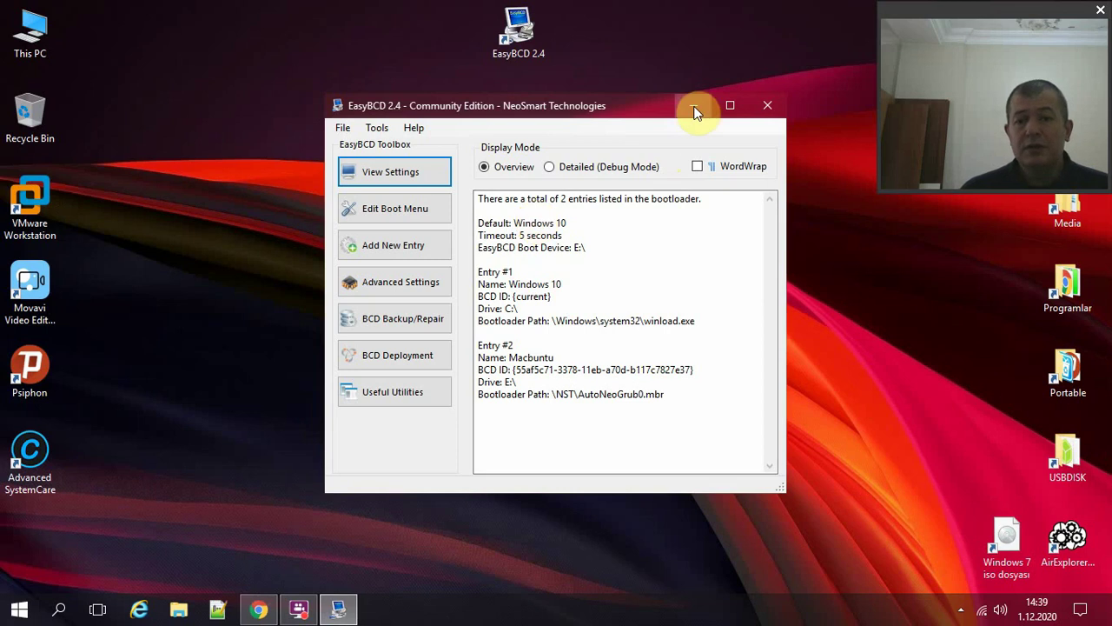
click(695, 108)
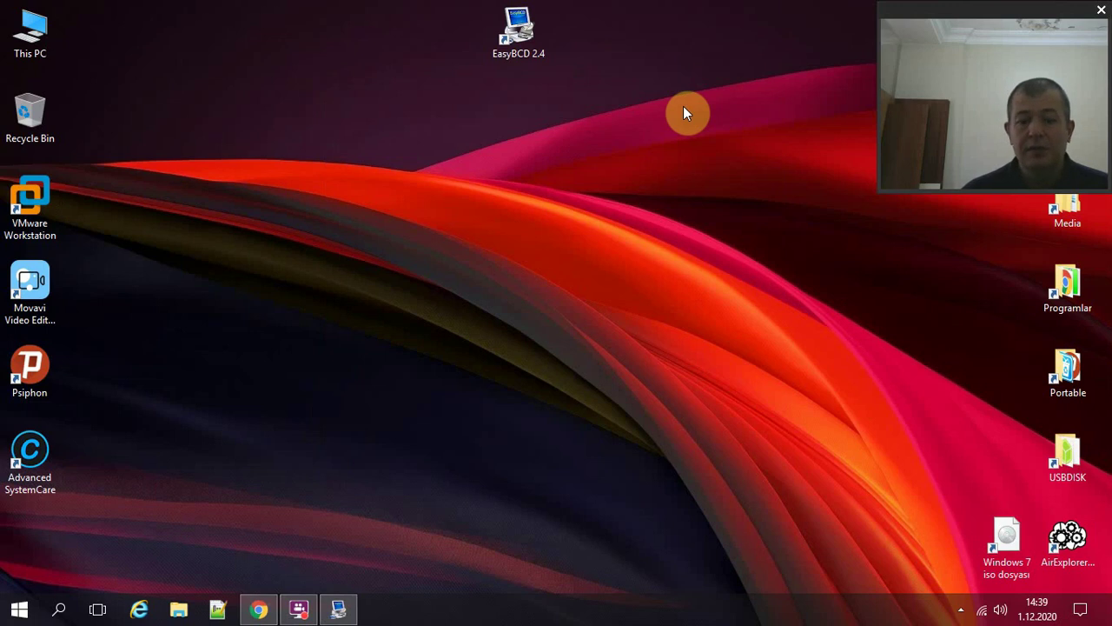
click(354, 608)
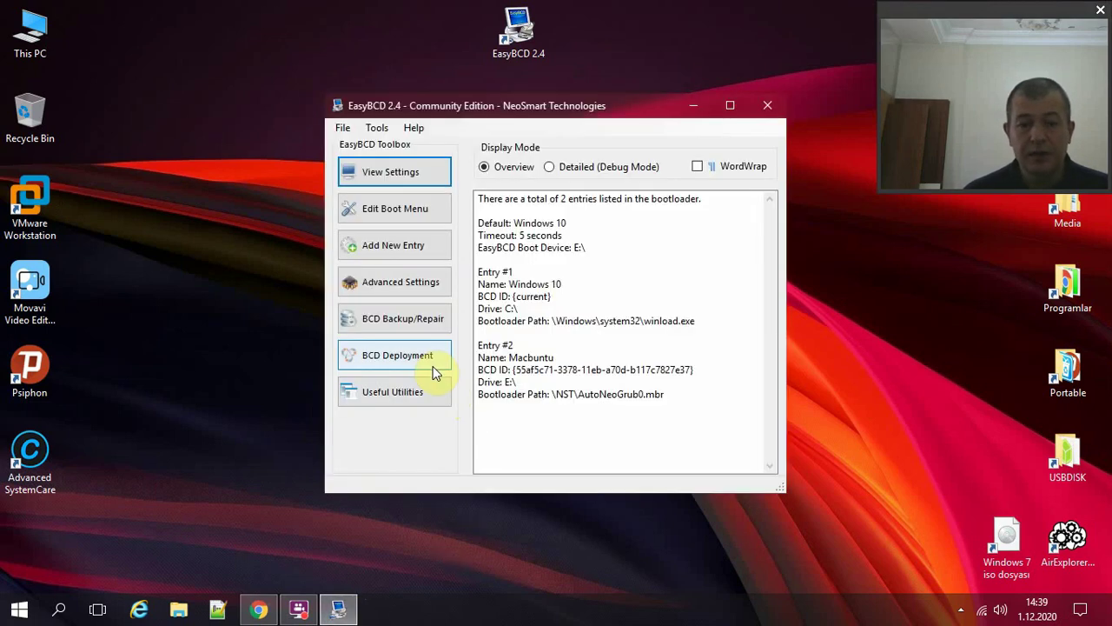
Open the new entry form and view the ISO and WinPE options for portable media.
click(407, 250)
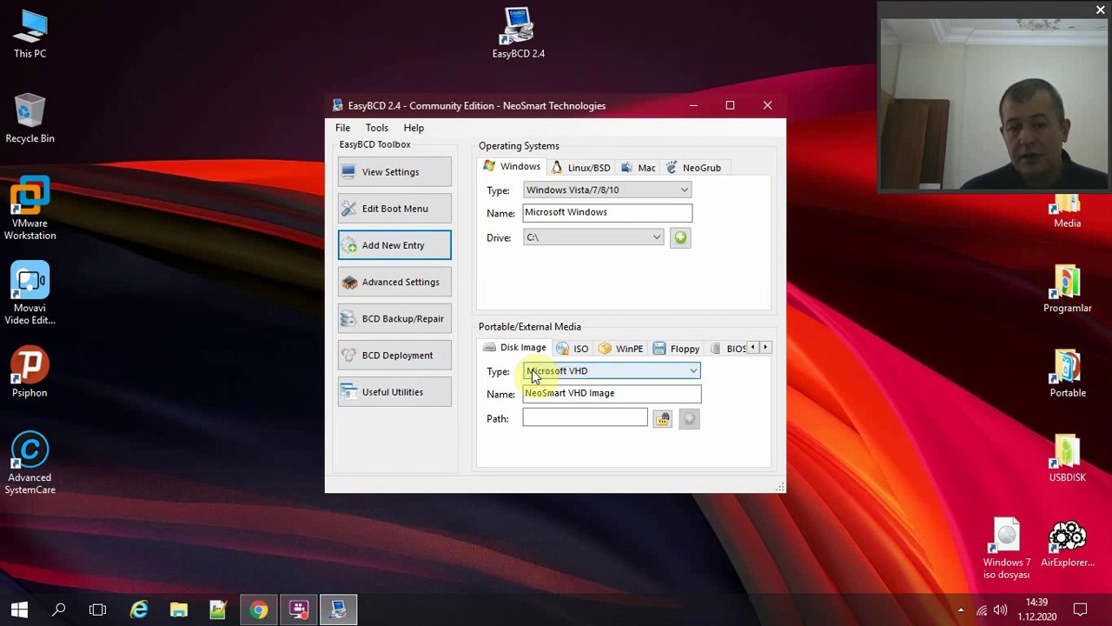
click(569, 349)
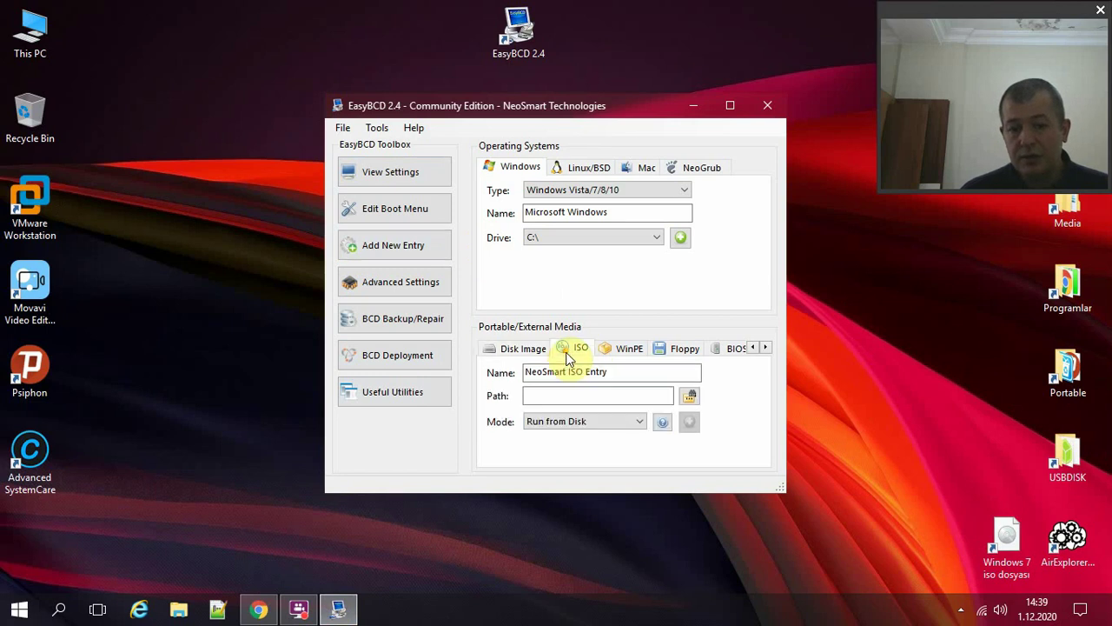
click(620, 350)
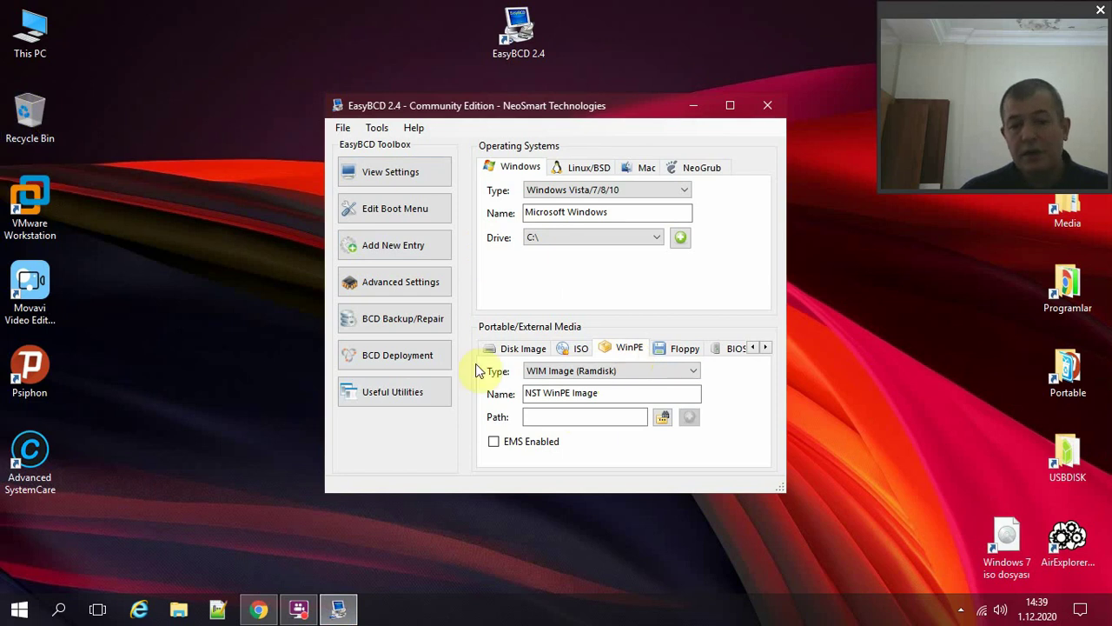
Rearrange the desktop so the Windows 7 iso dosyası shortcut sits beside EasyBCD 2.4 and the WEB folder beside AirExplorer.
right_click(57, 42)
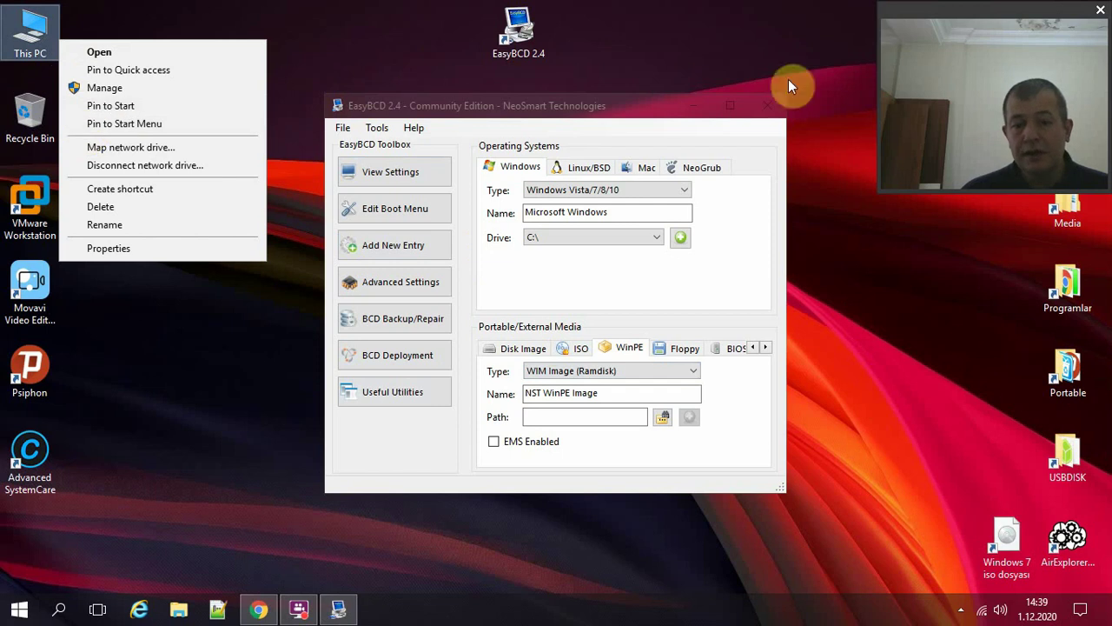
click(1006, 545)
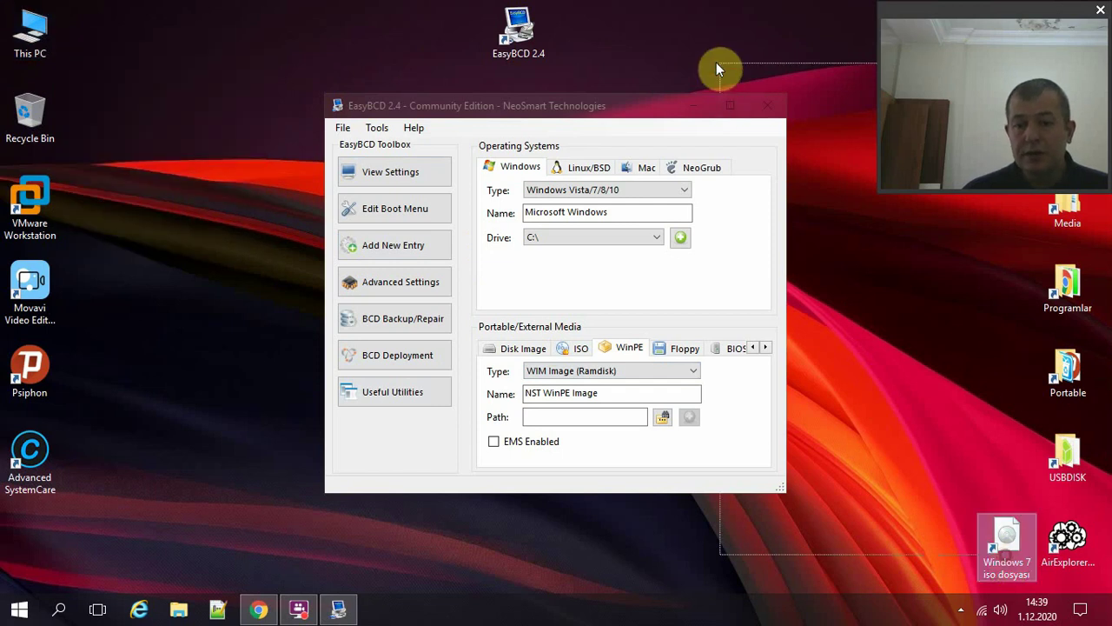
drag(988, 524, 630, 21)
drag(633, 105, 585, 300)
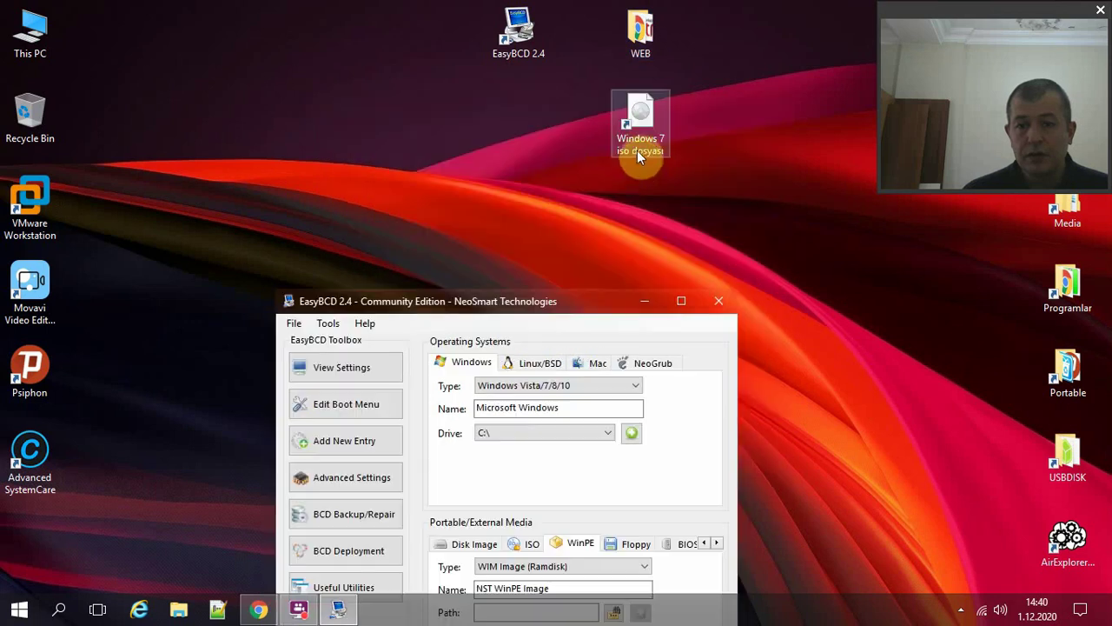
drag(640, 31, 1006, 537)
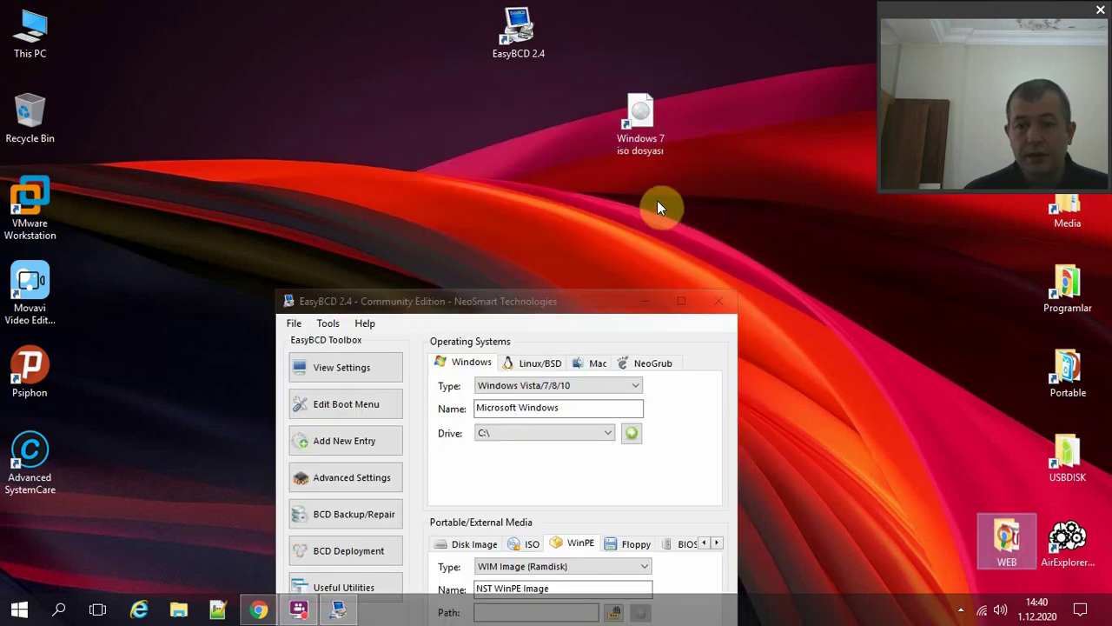
drag(639, 143, 639, 31)
Examine the contents of the Windows 7 ISO in 7-Zip, close the archive and return to EasyBCD.
right_click(652, 26)
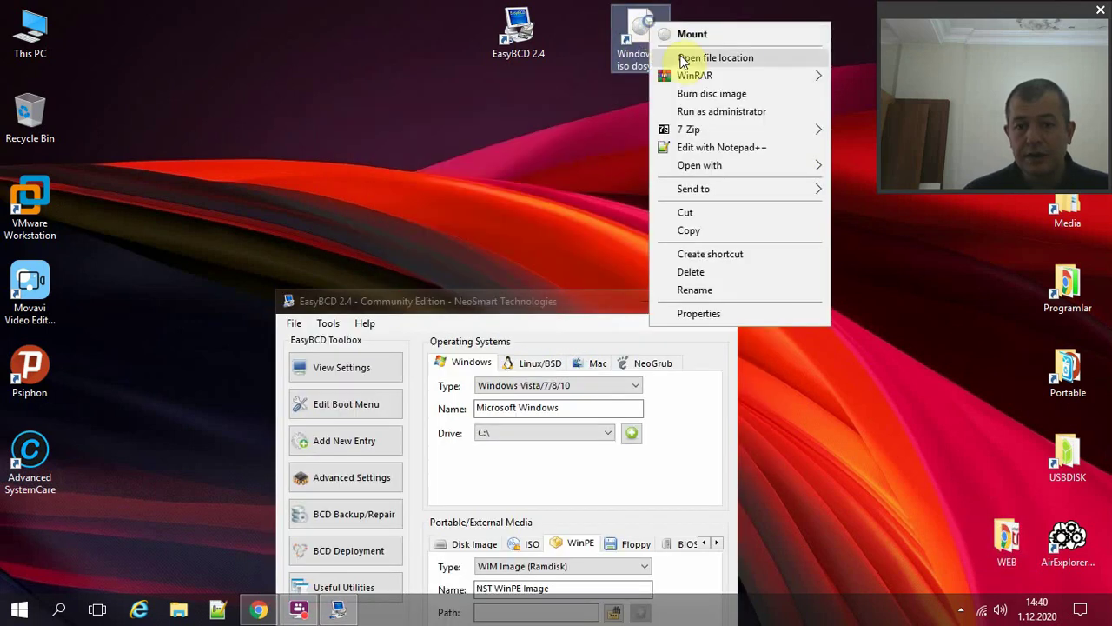
mouse_move(687, 79)
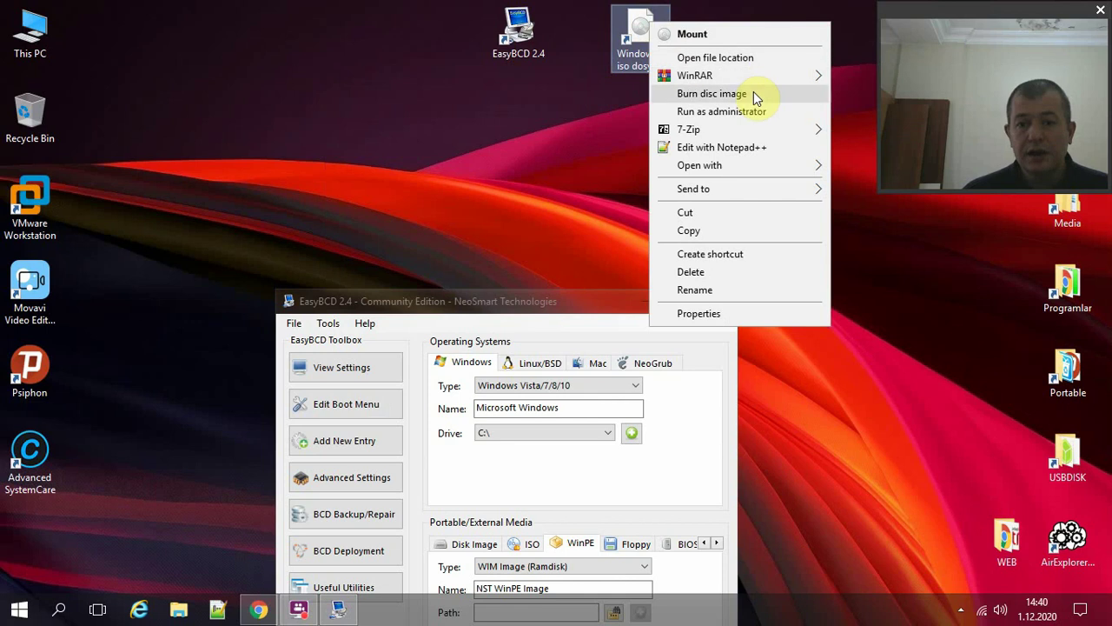
mouse_move(700, 127)
click(860, 128)
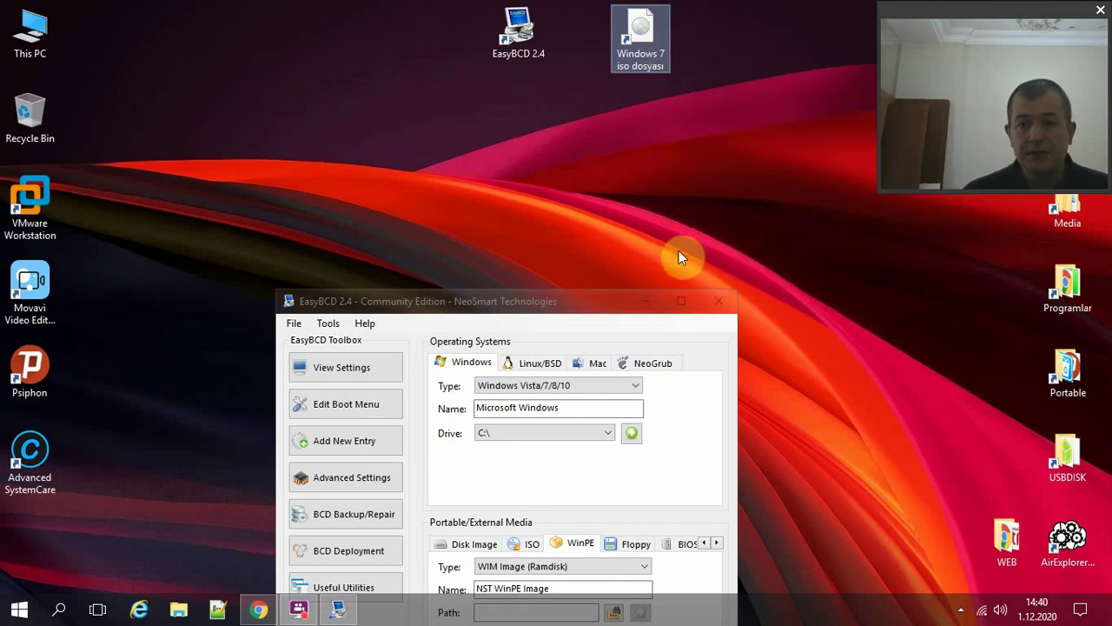
drag(511, 326, 403, 214)
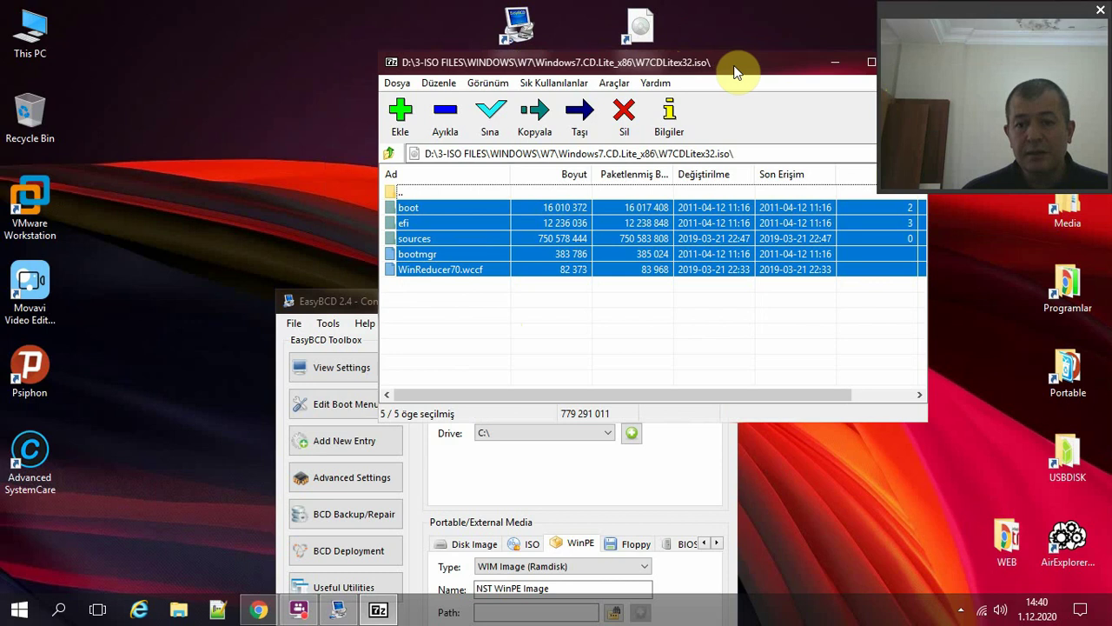
drag(735, 68, 599, 76)
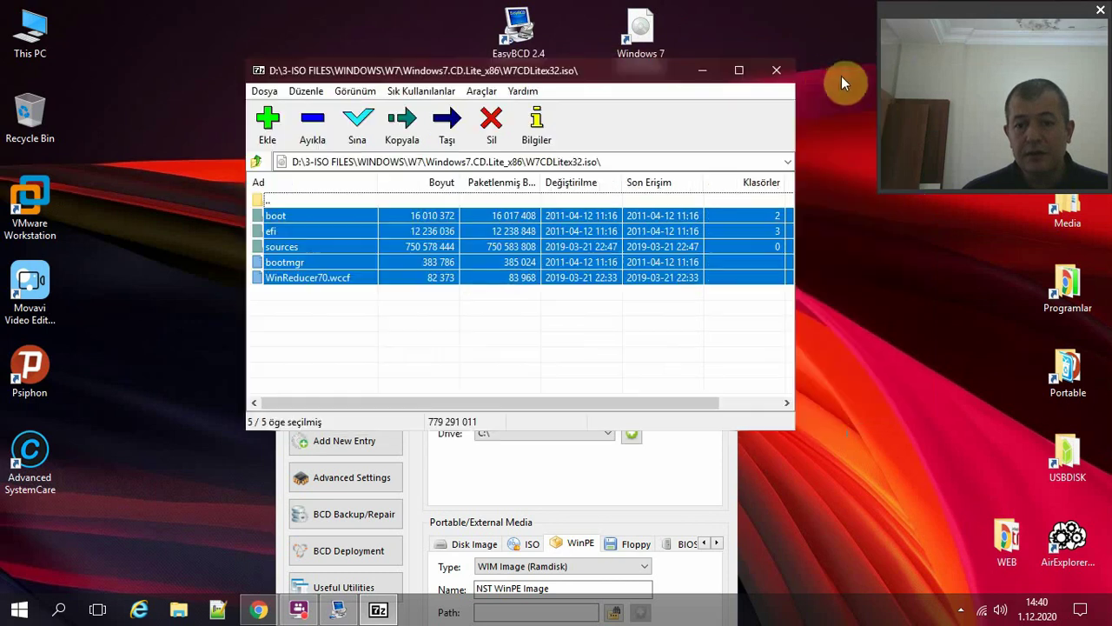
click(790, 73)
drag(566, 303, 588, 167)
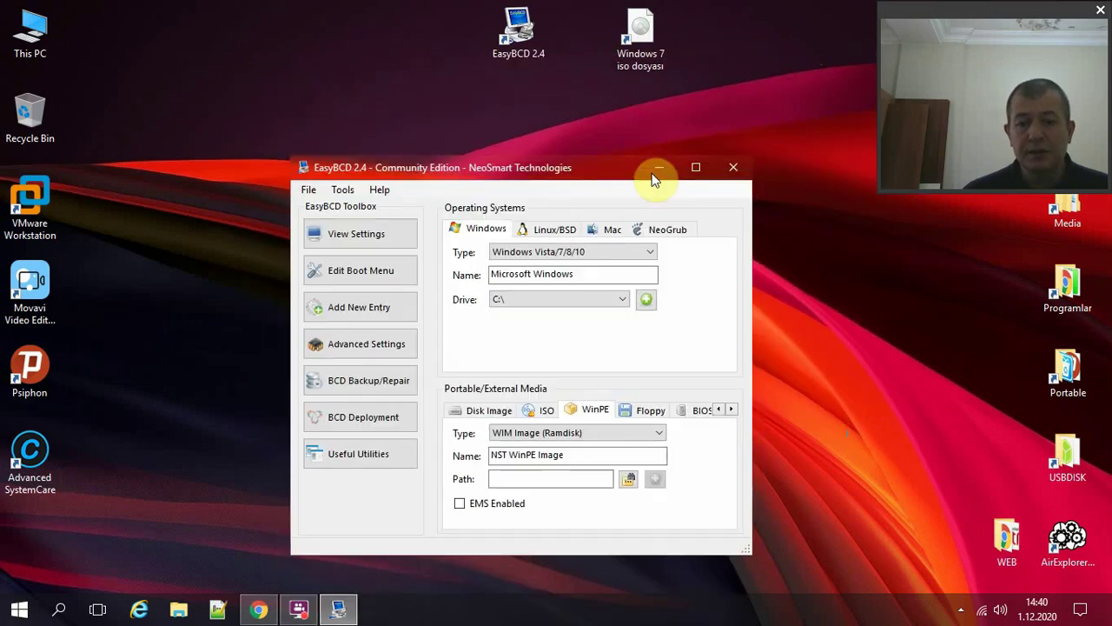
Open Disk Management in Computer Management and shrink the C: volume on Disk 0 by 4096 MB.
right_click(29, 32)
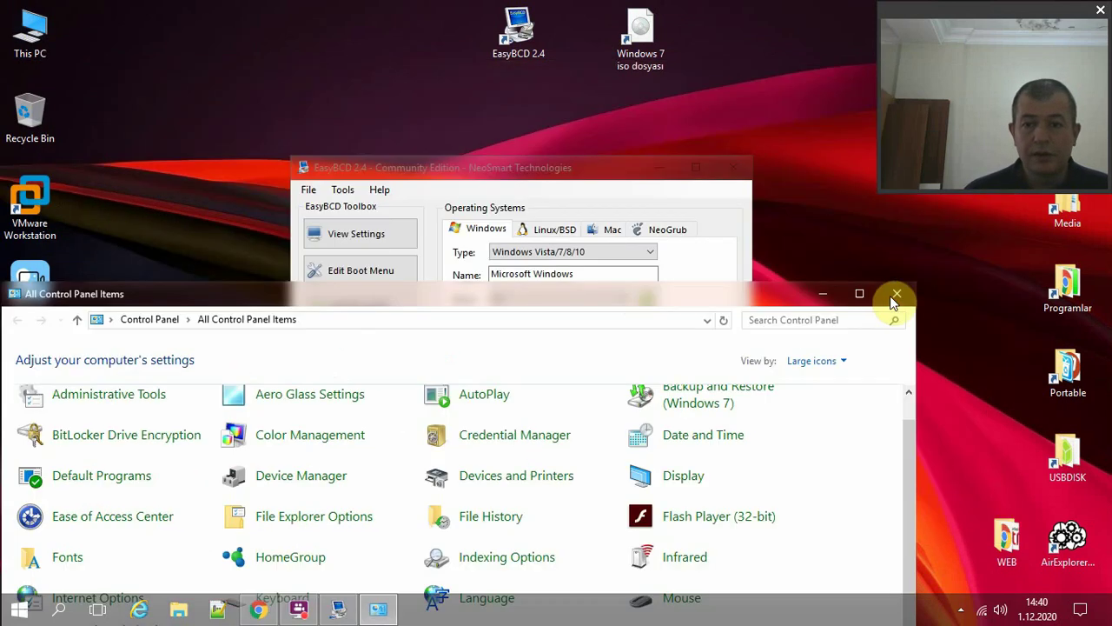
click(892, 292)
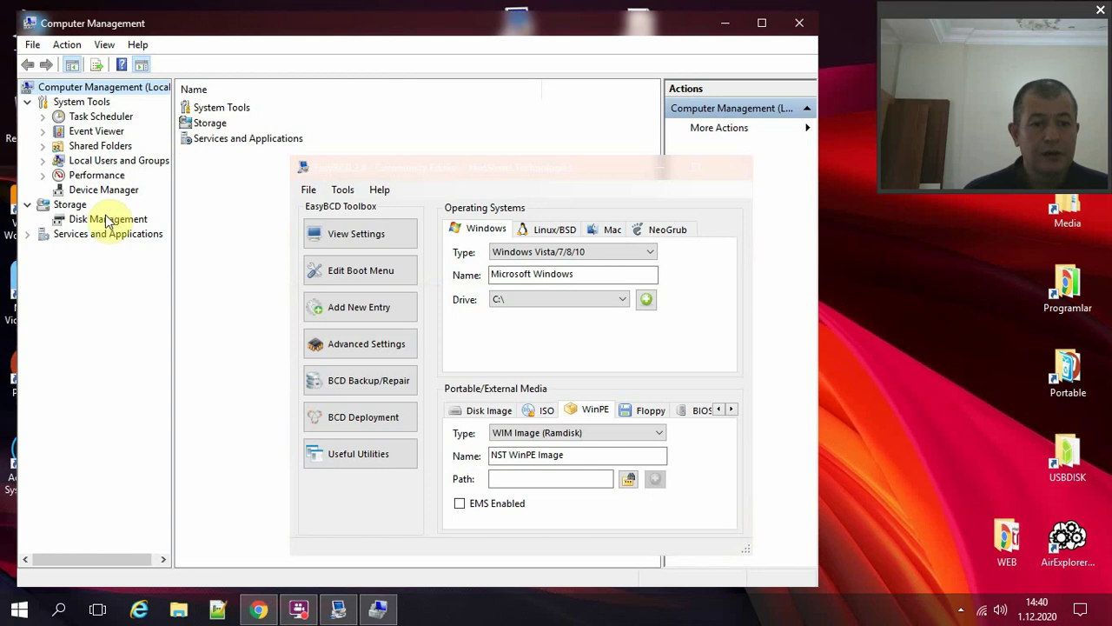
click(108, 219)
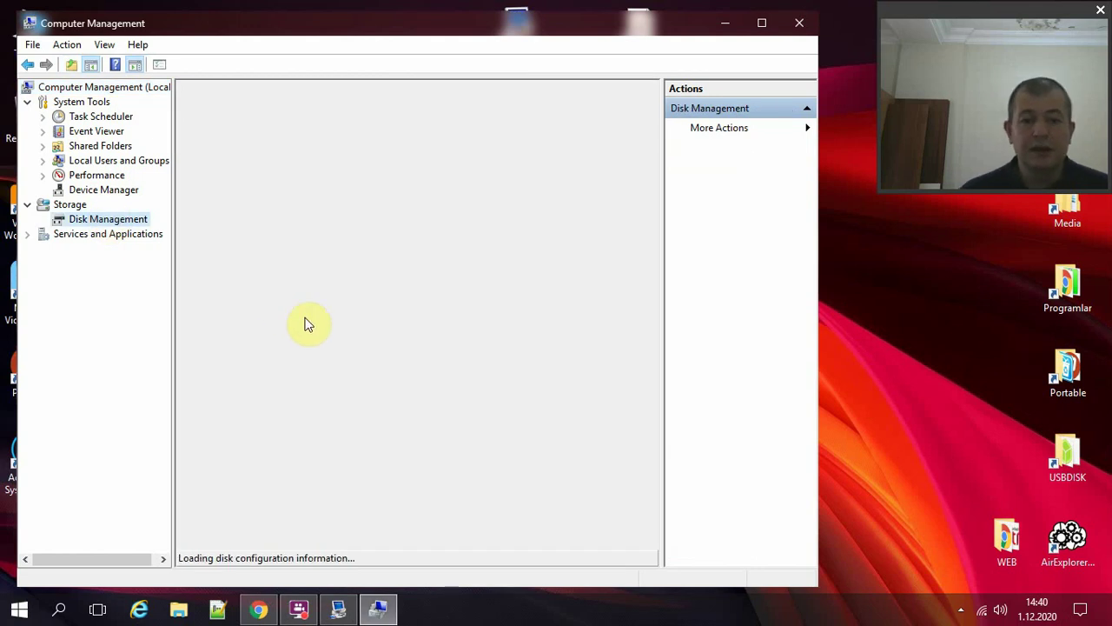
click(448, 369)
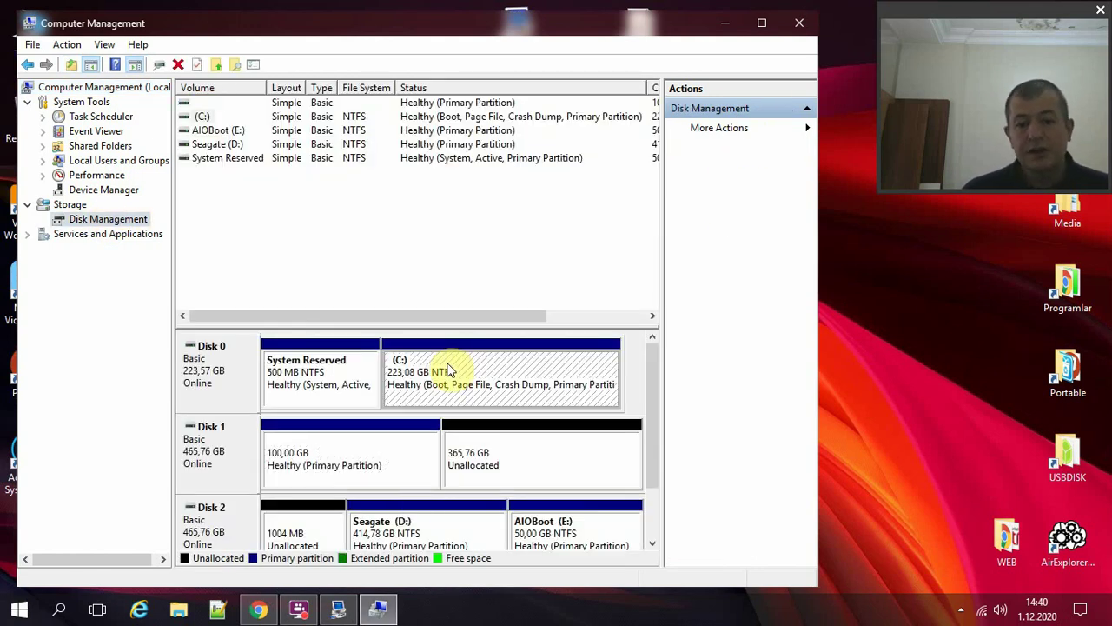
right_click(448, 366)
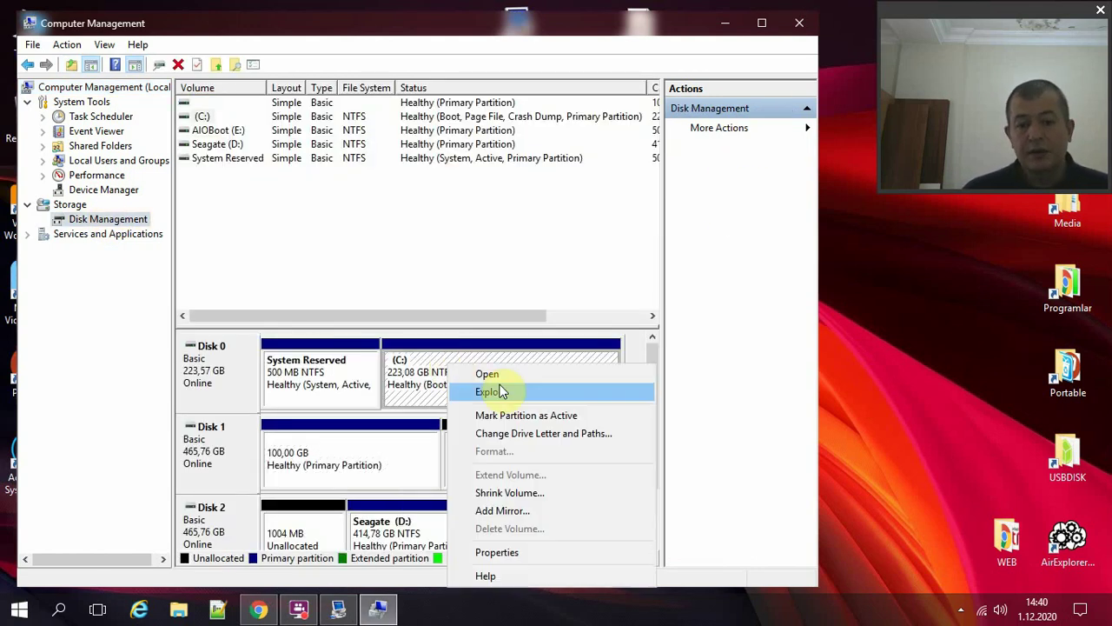
click(513, 493)
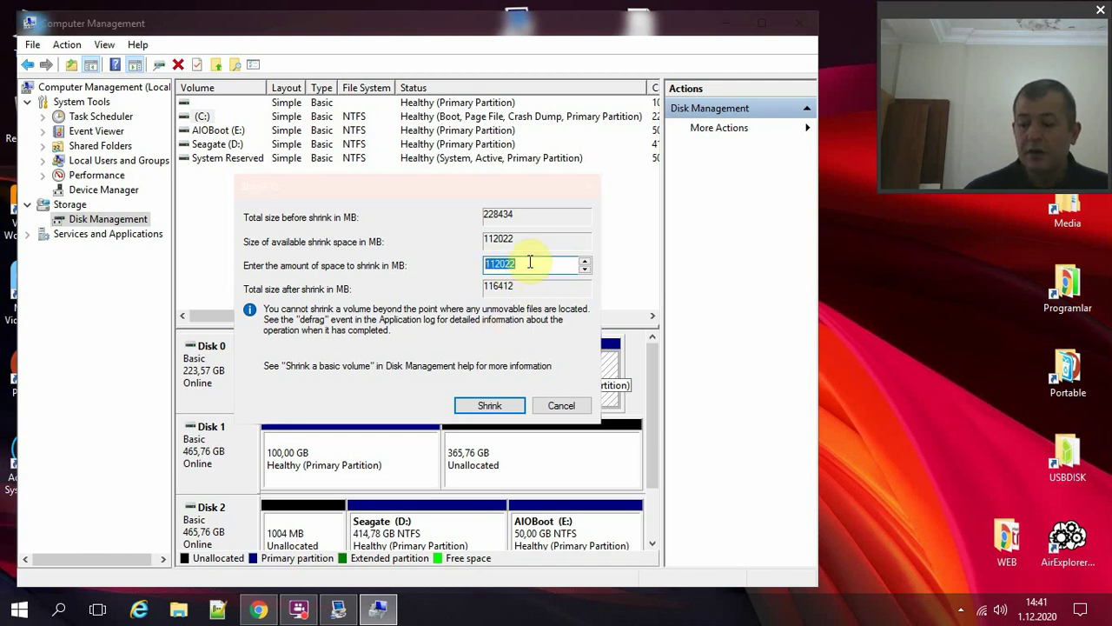
text(4096)
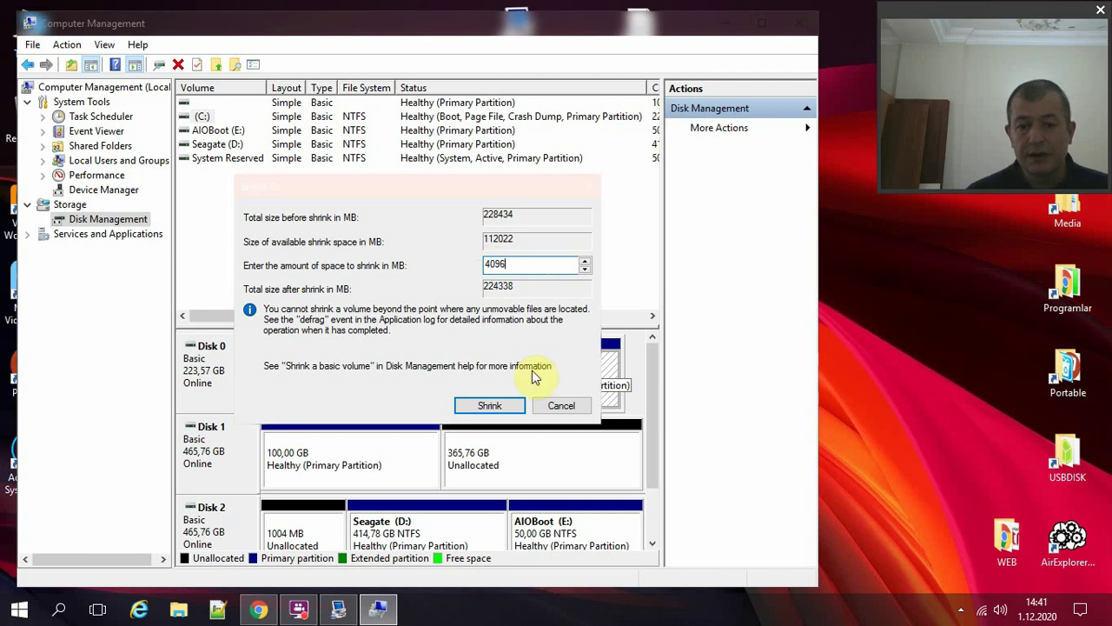
click(517, 406)
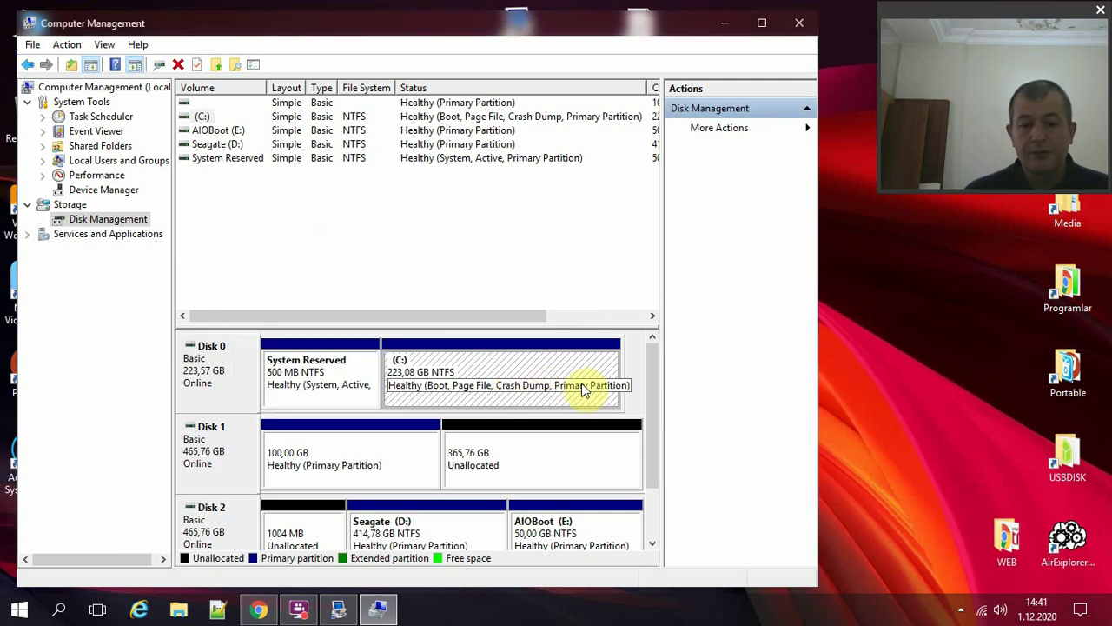
Start a new simple volume of 4095 MB in Disk 0's unallocated space and assign it drive letter K.
click(556, 380)
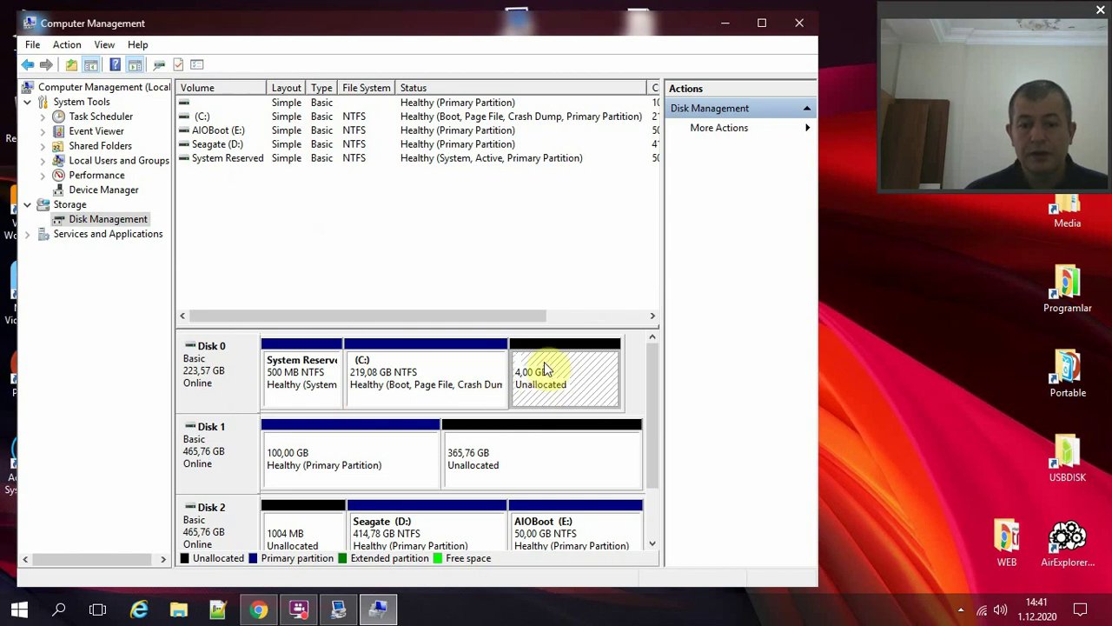
right_click(542, 374)
click(569, 373)
click(493, 396)
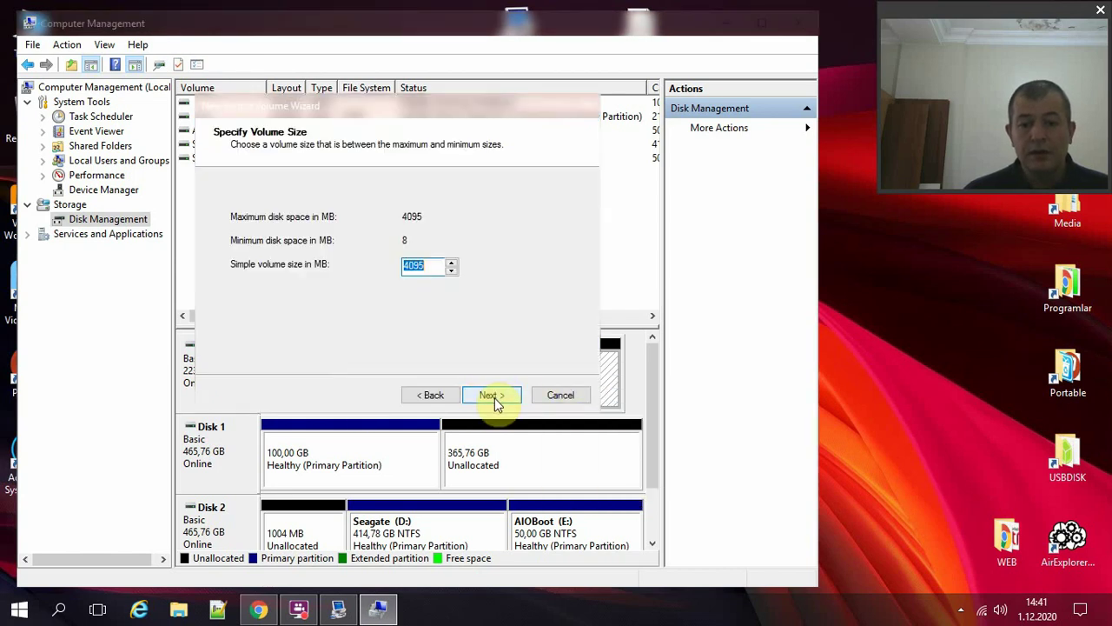
click(504, 393)
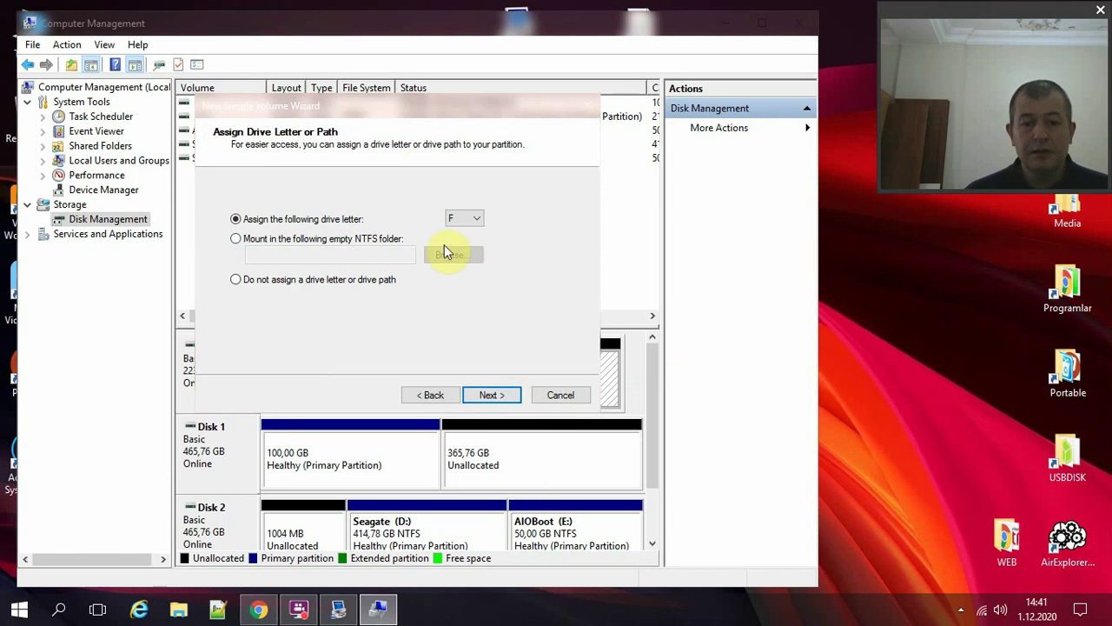
click(461, 221)
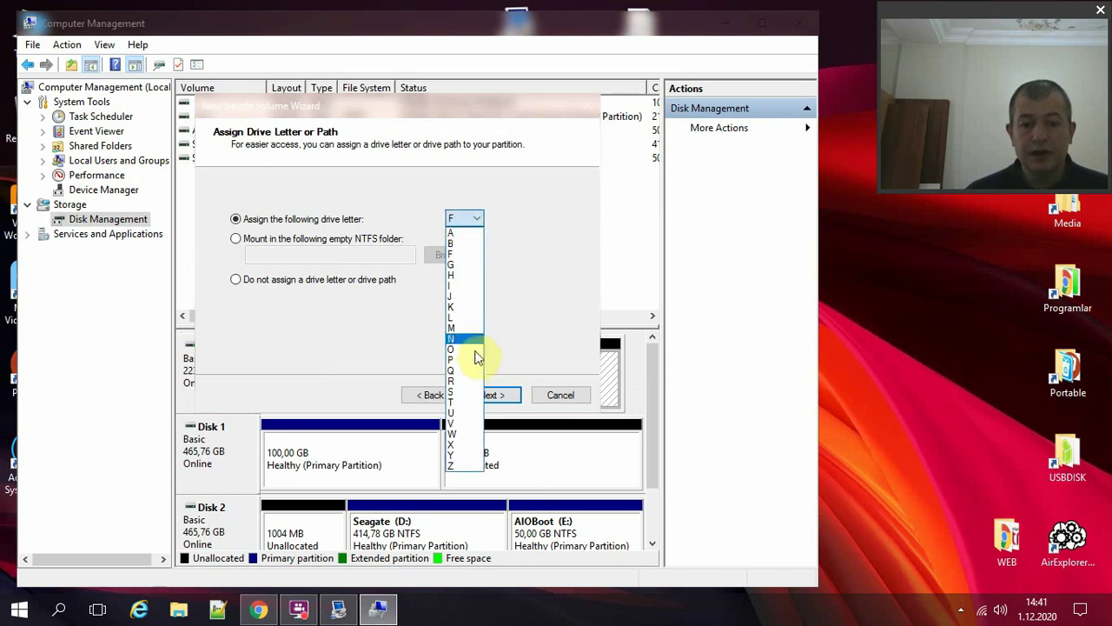
click(470, 306)
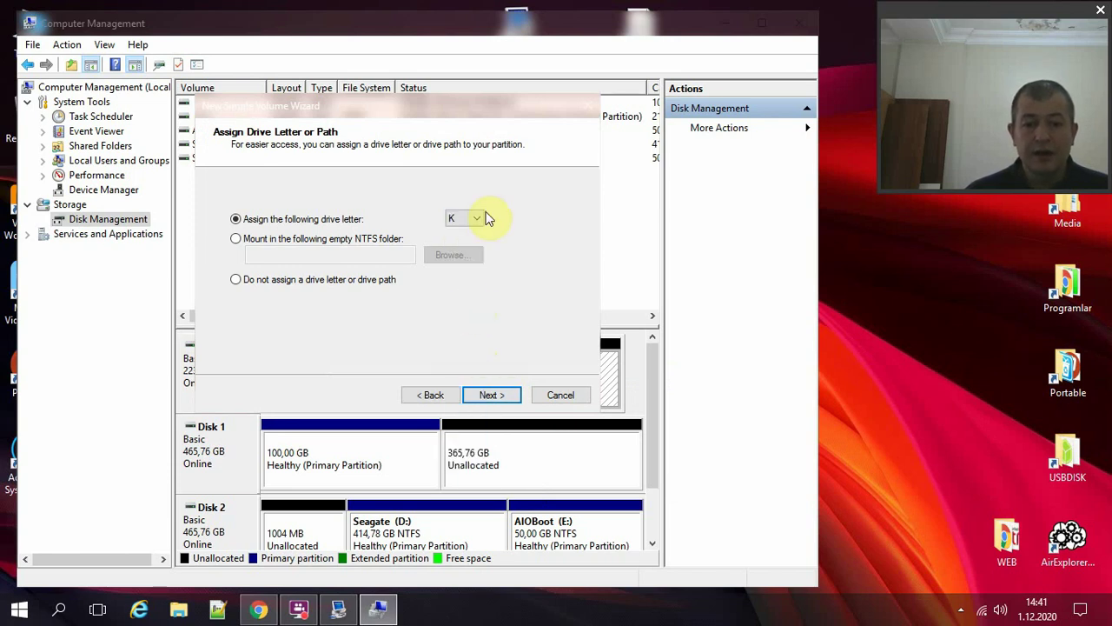
click(487, 402)
Label the new volume winformat, finish creating it with an NTFS quick format, and close Computer Management.
drag(454, 299, 372, 306)
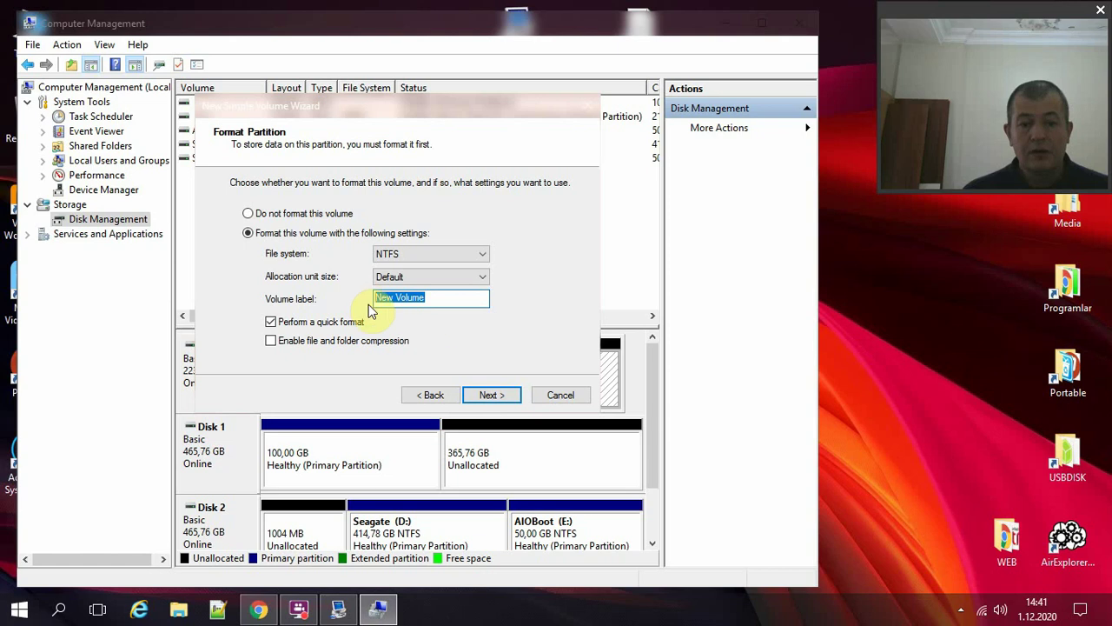
text(winfor)
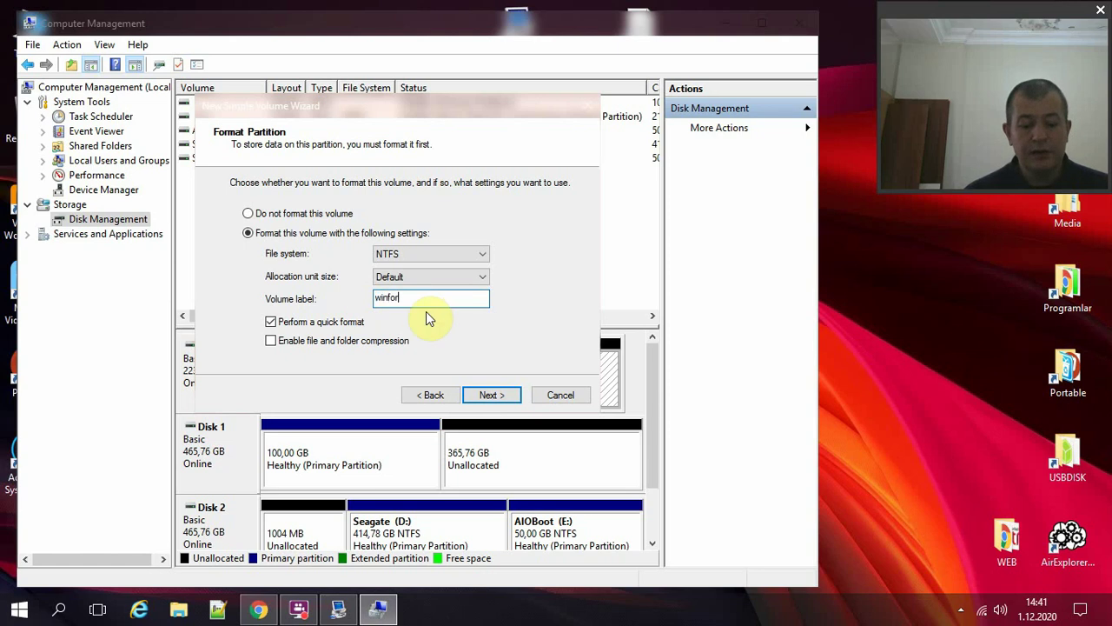
text(mat)
key(Return)
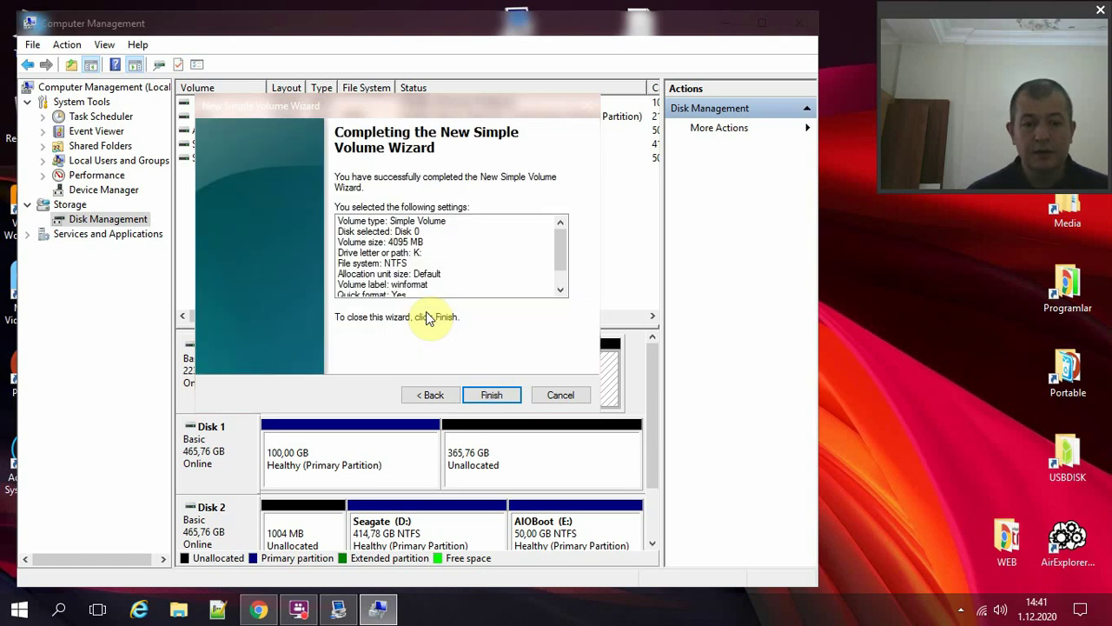
click(489, 395)
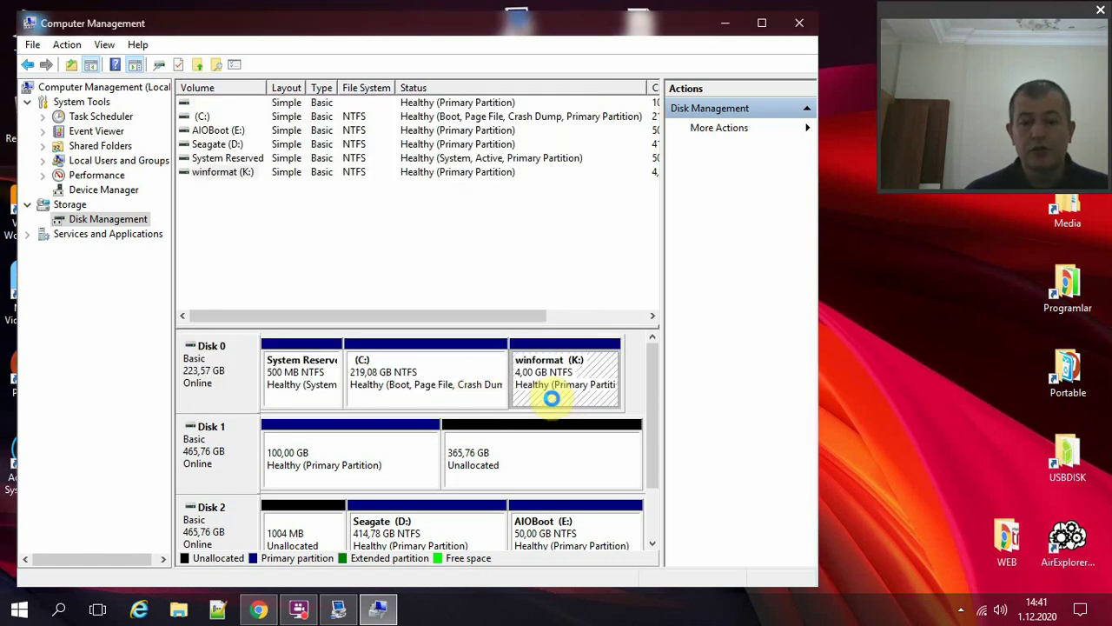
click(797, 22)
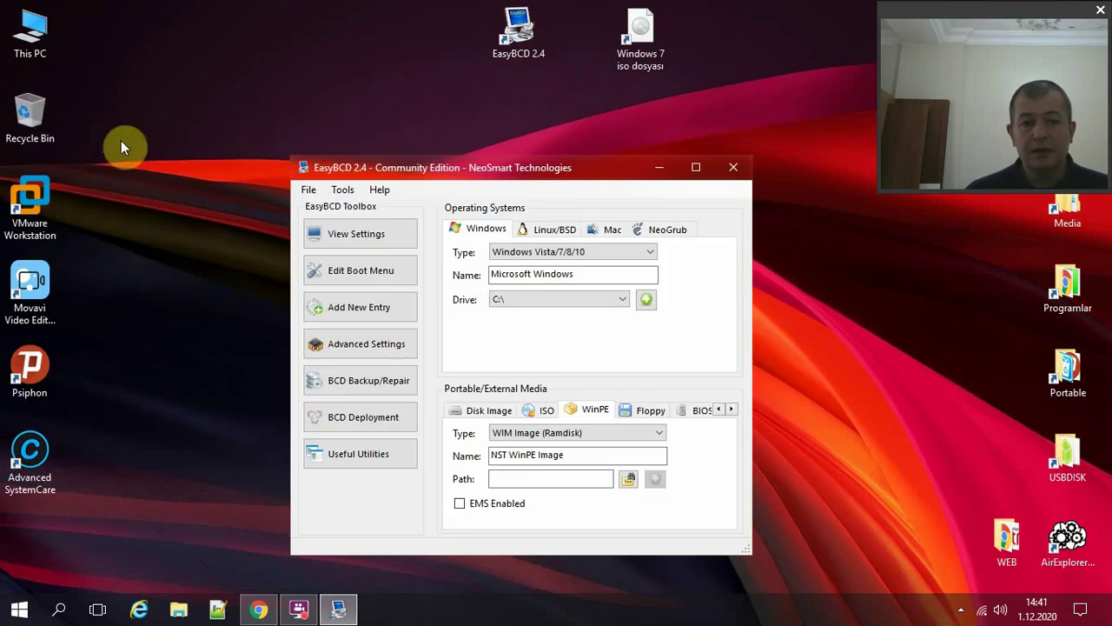
Open the winformat (K:) drive from This PC and move its window clear of the Windows 7 iso dosyası shortcut.
double_click(51, 34)
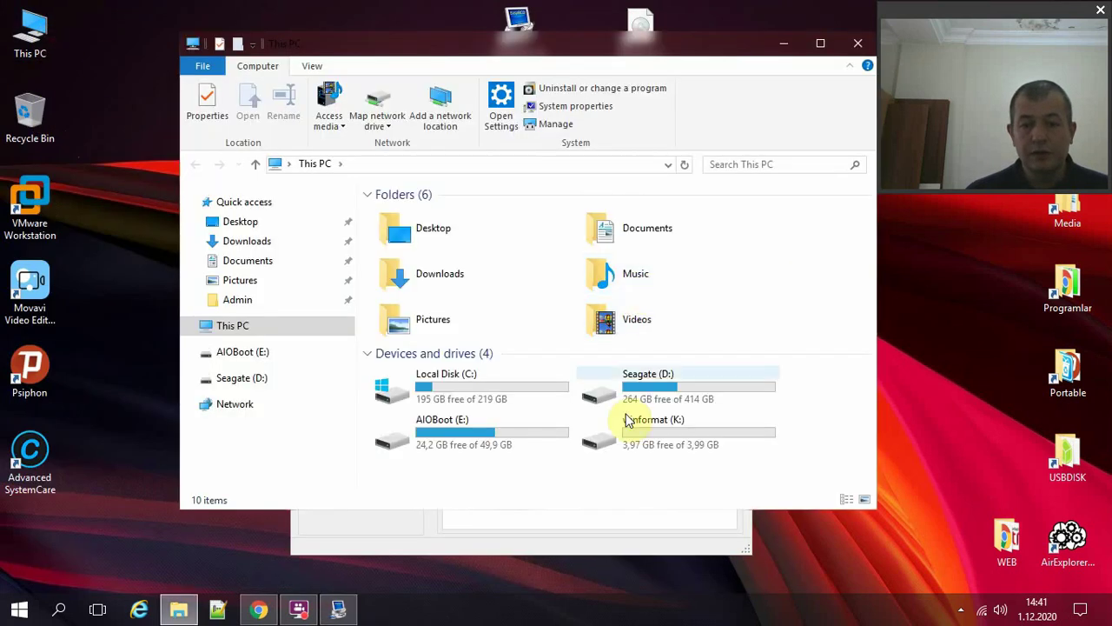
click(730, 451)
double_click(728, 451)
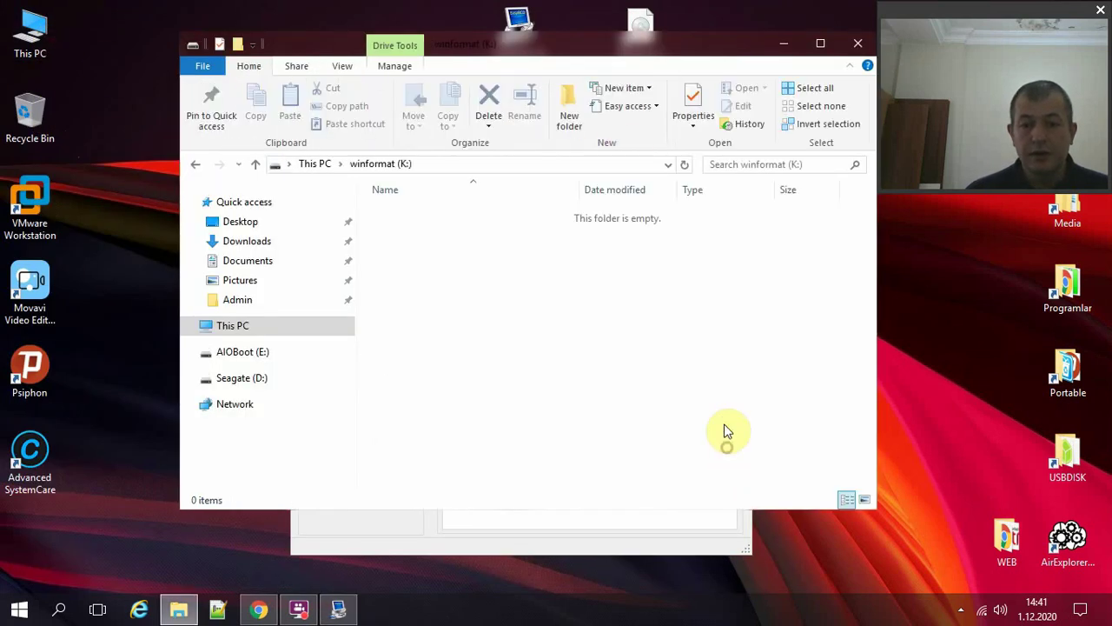
drag(637, 51, 631, 122)
Open the Windows 7 ISO in 7-Zip, copy all its files and folders to winformat (K:), and close both windows.
right_click(643, 54)
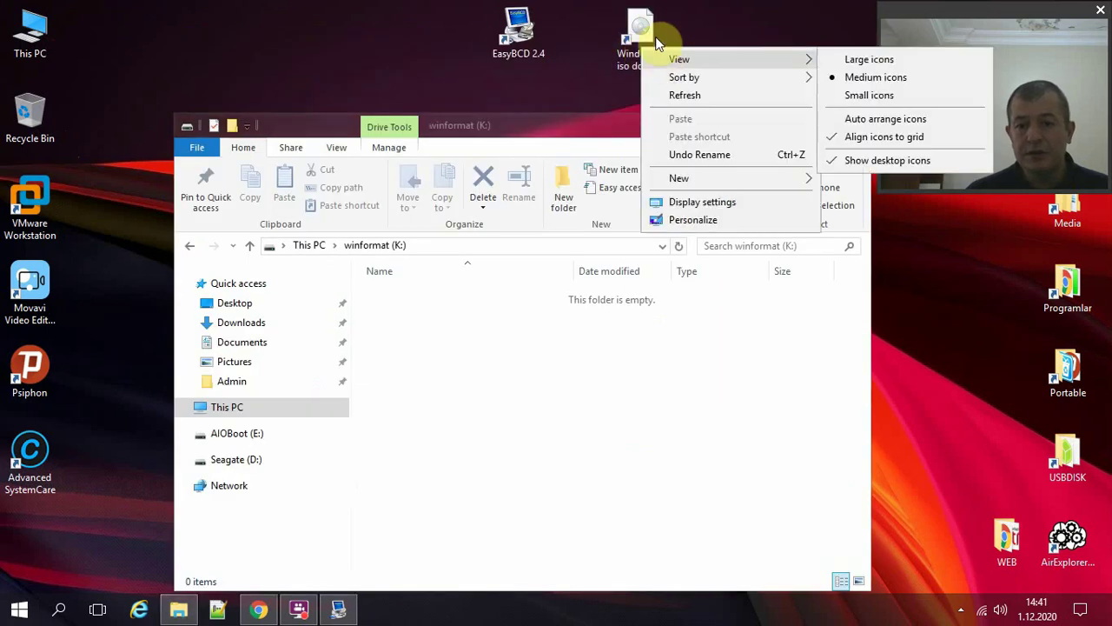
right_click(644, 27)
mouse_move(682, 139)
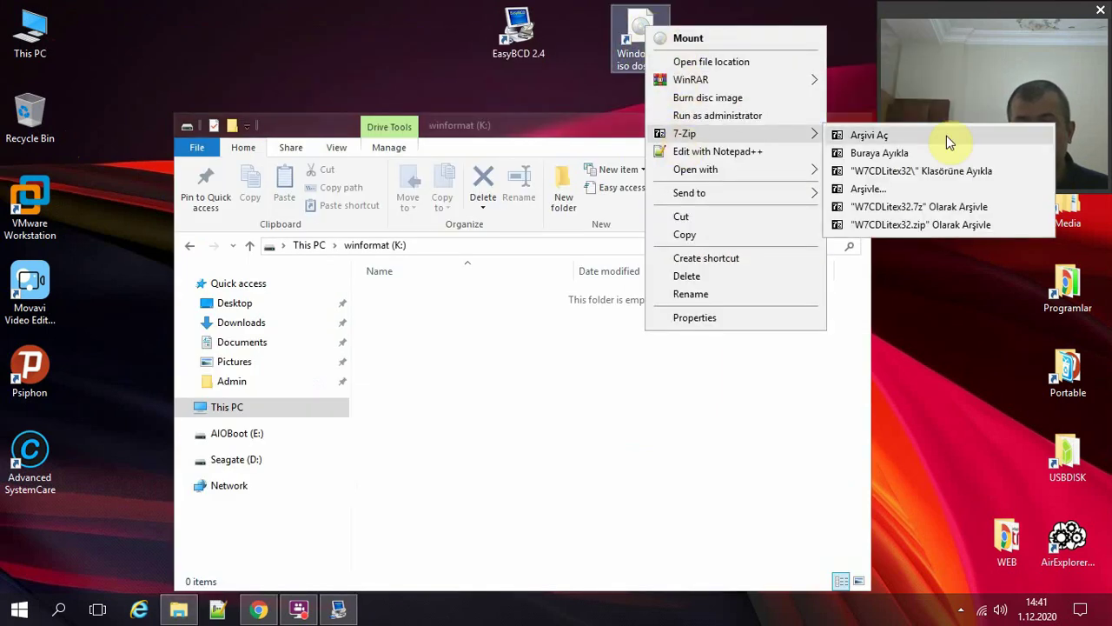
click(983, 132)
drag(375, 358, 269, 219)
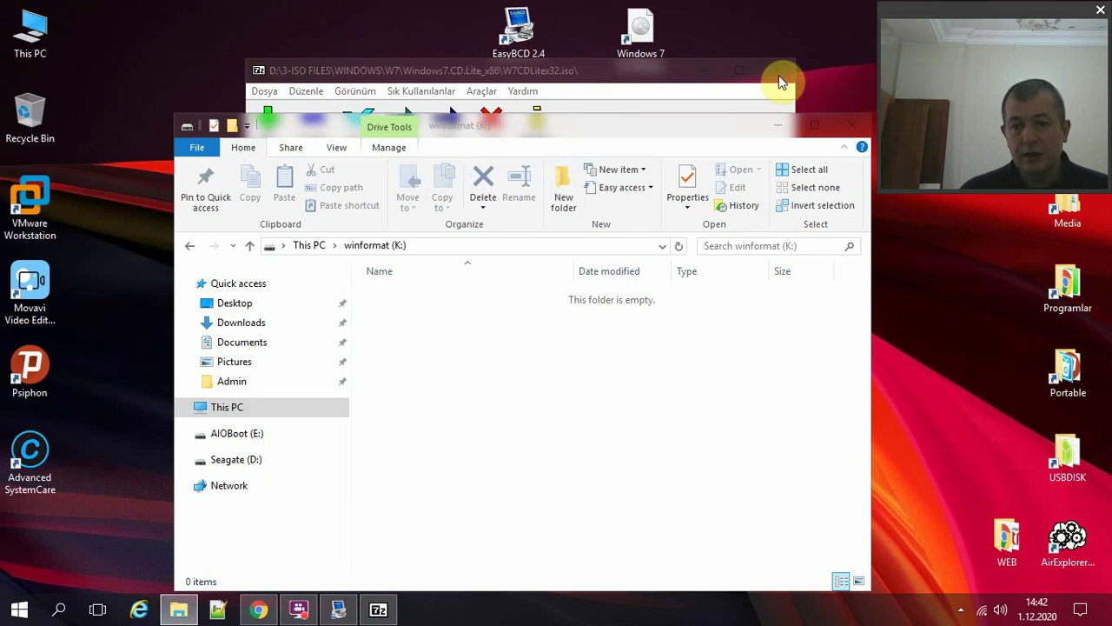
click(665, 69)
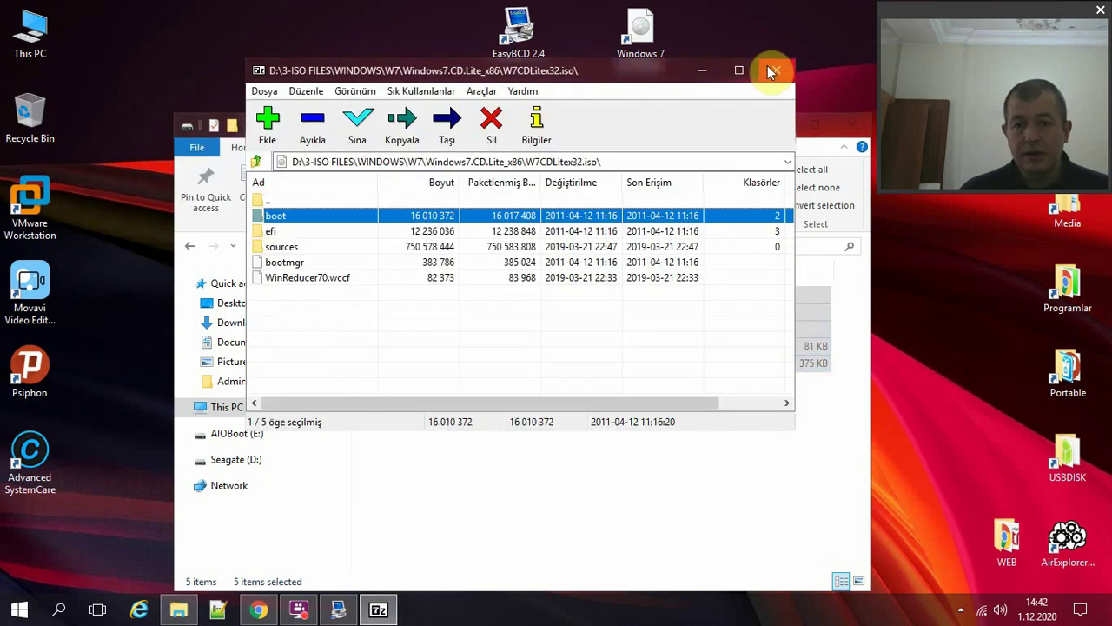
click(769, 69)
click(852, 128)
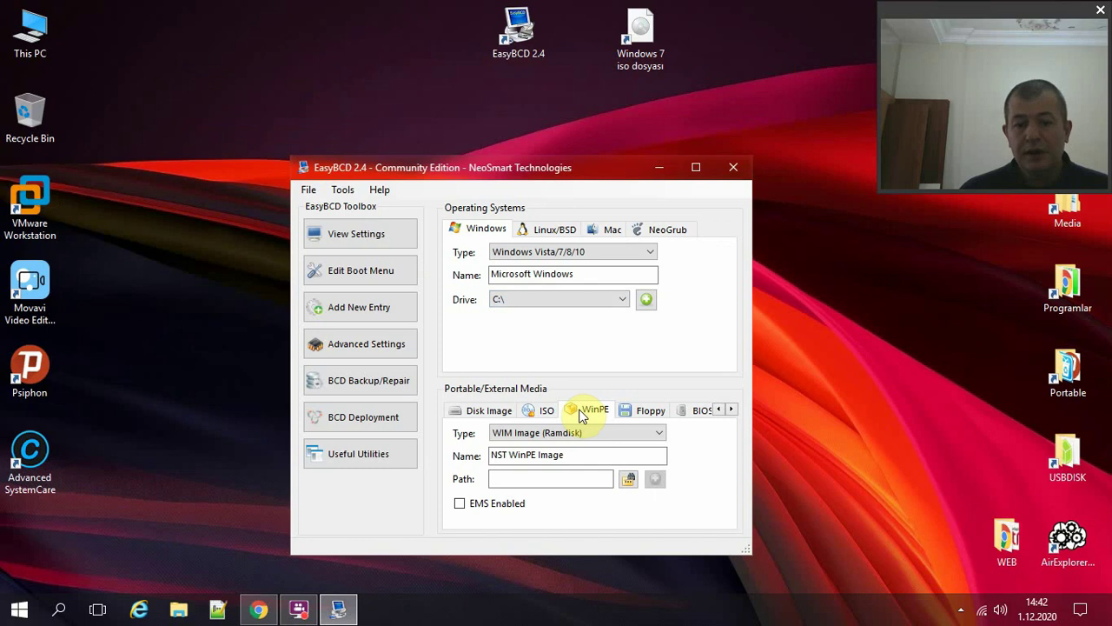
Name the WinPE entry Windows 7 kurulum in EasyBCD and choose WIM Image (Ramdisk) as its type.
click(585, 456)
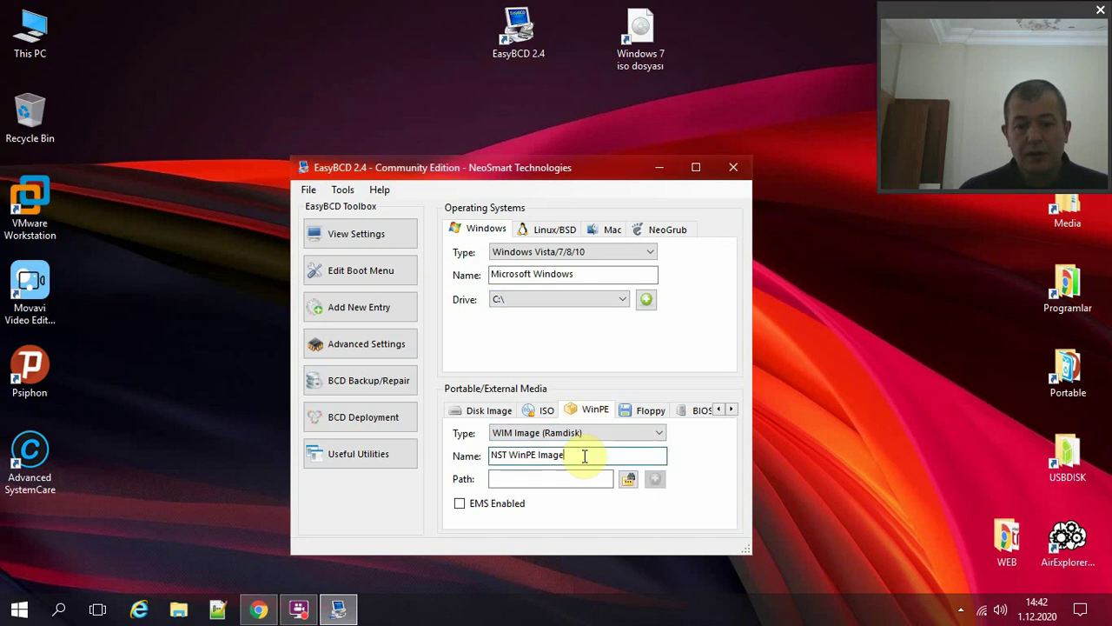
drag(586, 459, 432, 463)
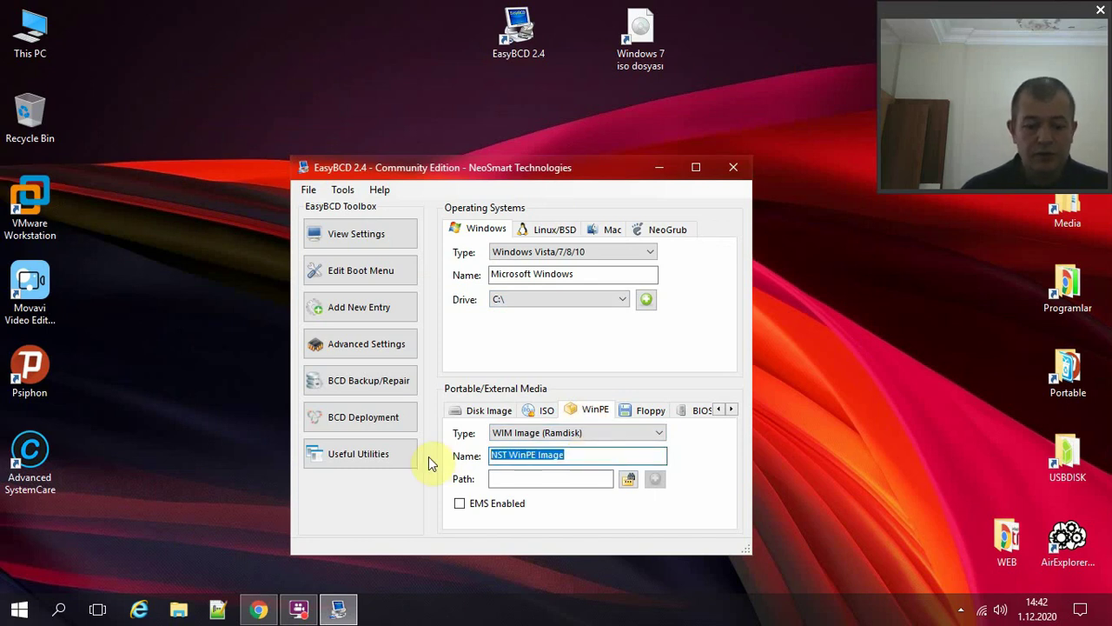
text(Windows 7 kurulum)
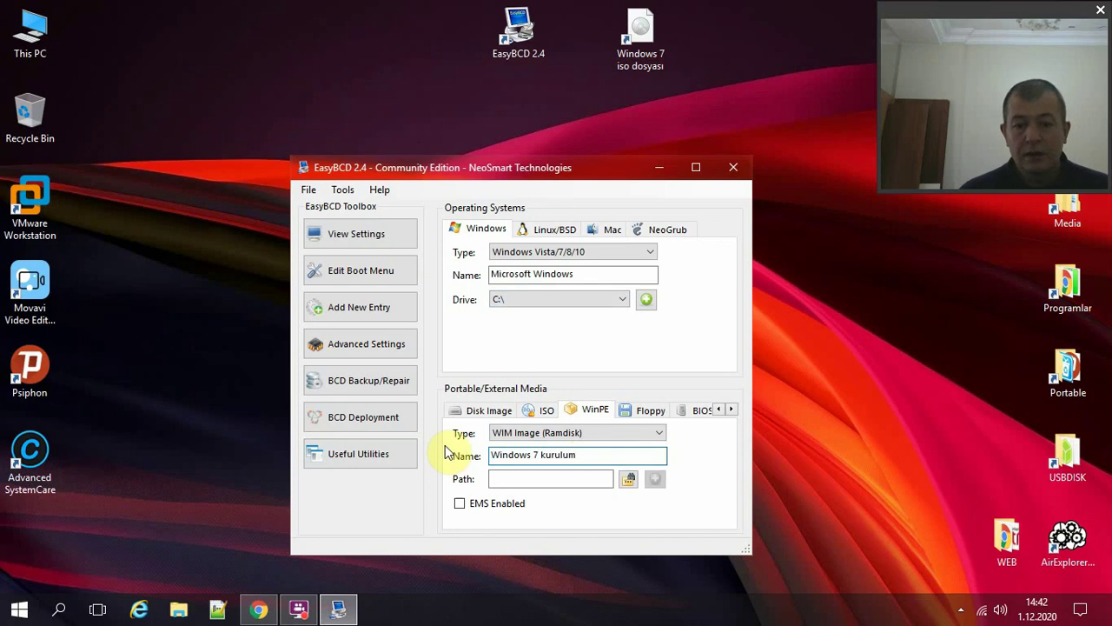
click(522, 434)
click(525, 446)
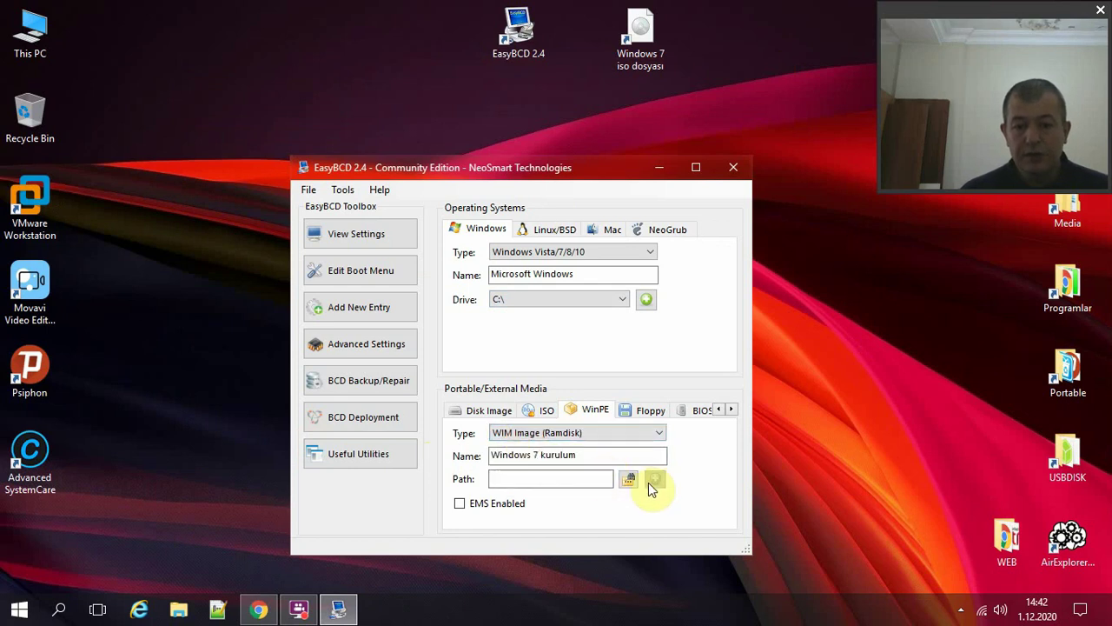
Set the WinPE entry's image path to boot.wim in the sources folder of winformat (K:).
click(633, 482)
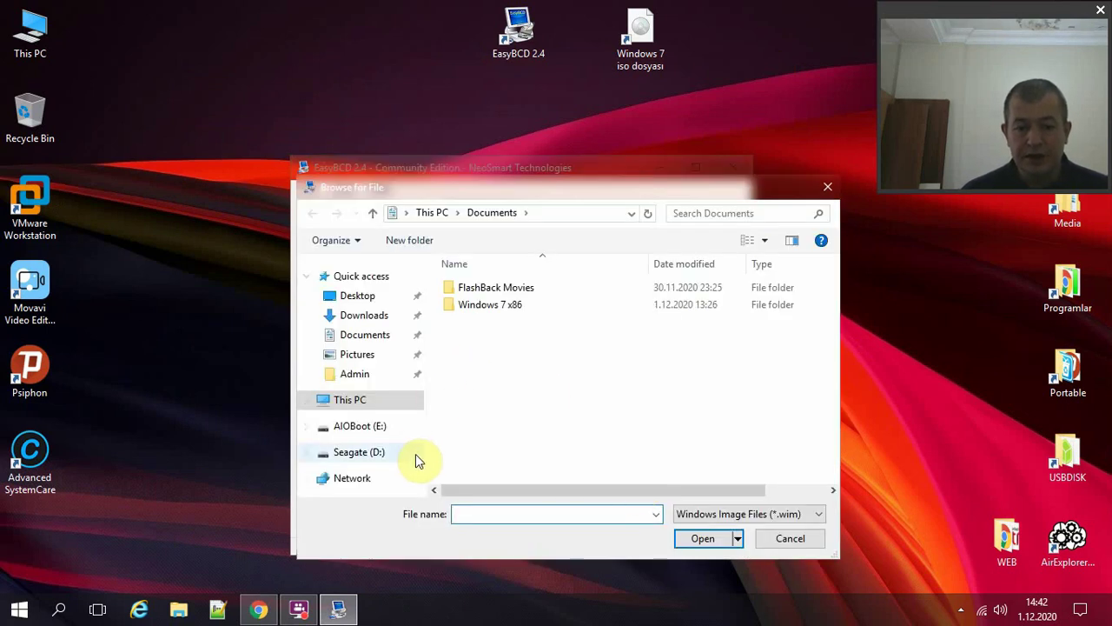
click(370, 406)
scroll(492, 417, down, 3)
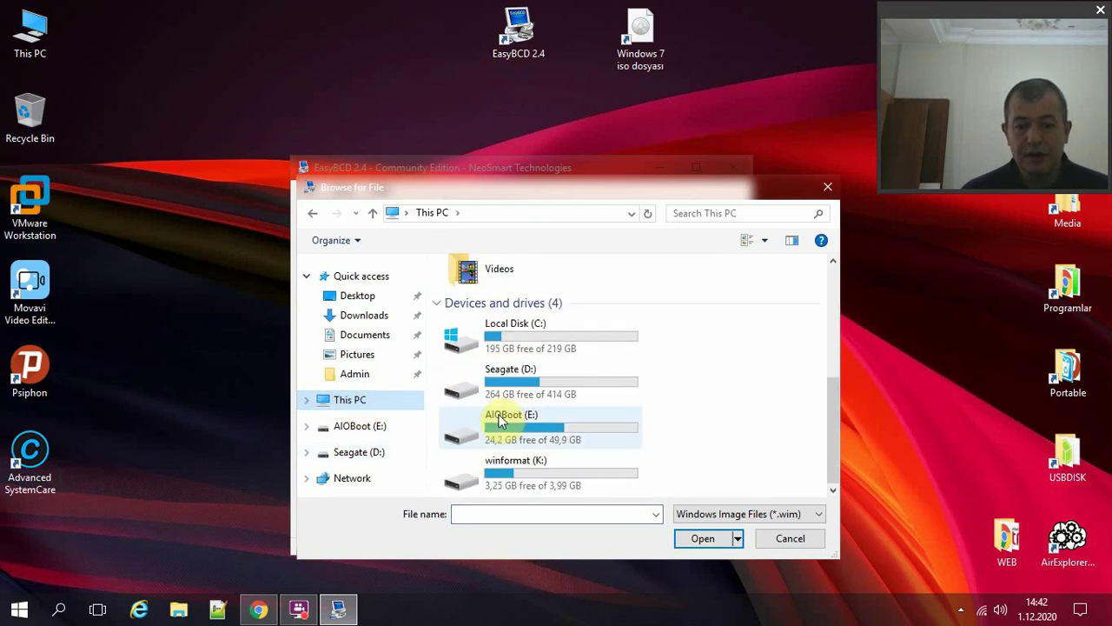
click(495, 477)
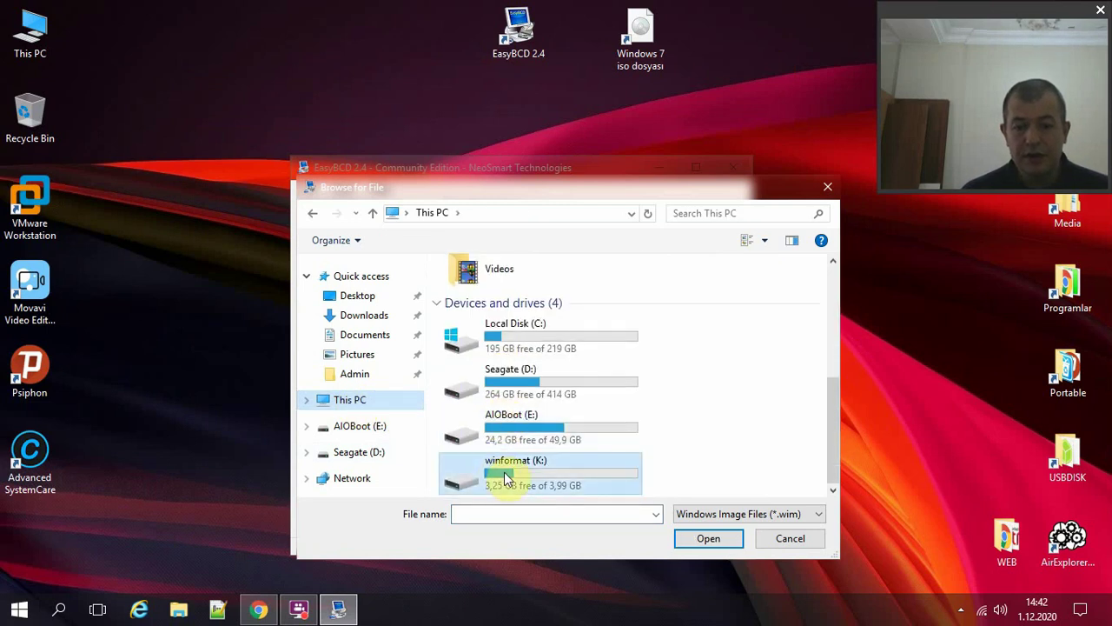
double_click(595, 477)
double_click(486, 326)
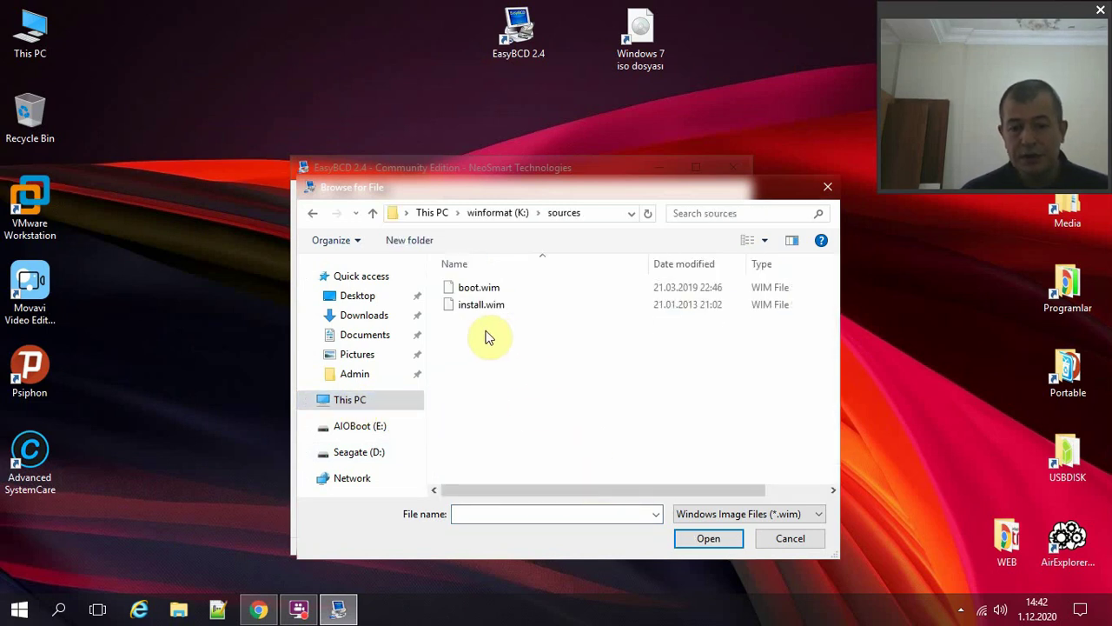
click(481, 290)
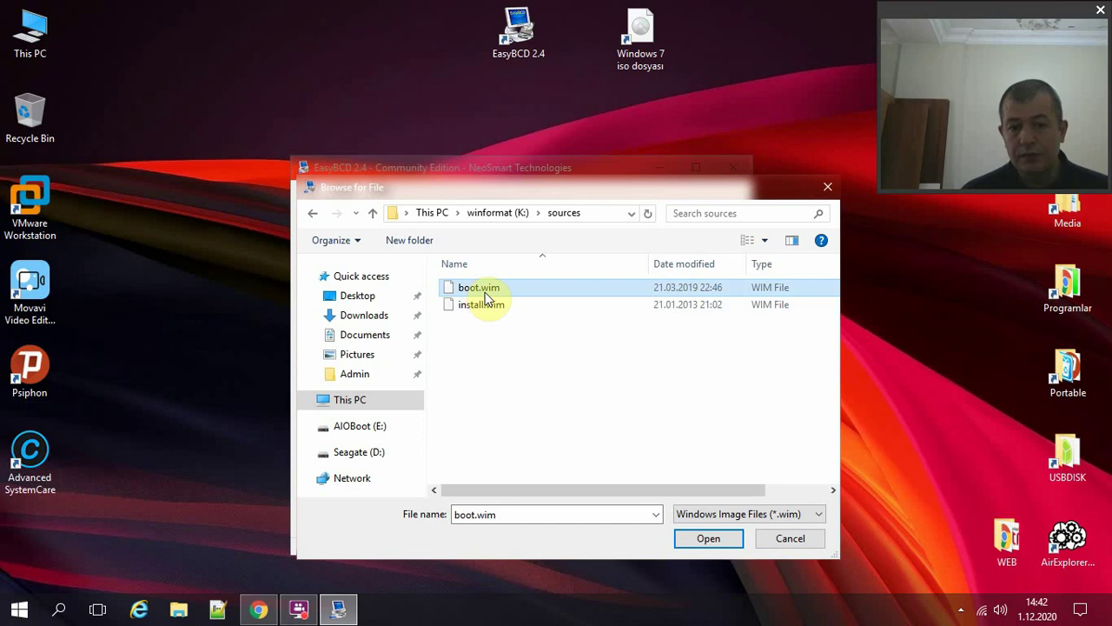
click(709, 540)
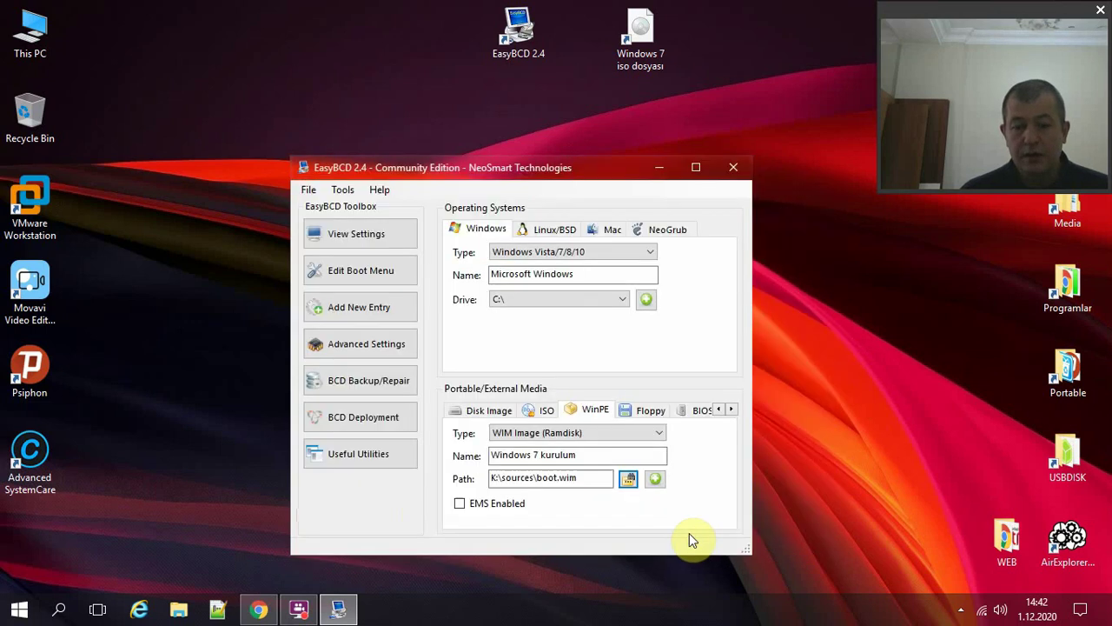
Add the Windows 7 kurulum entry to the bootloader and select it among the boot menu entries.
click(656, 481)
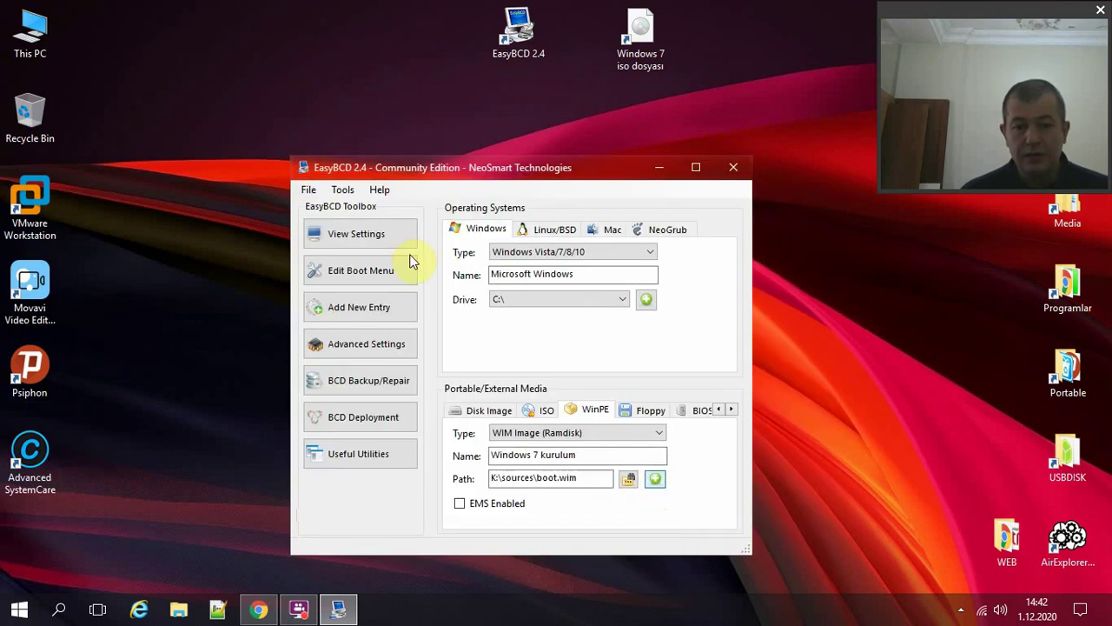
click(387, 265)
click(520, 304)
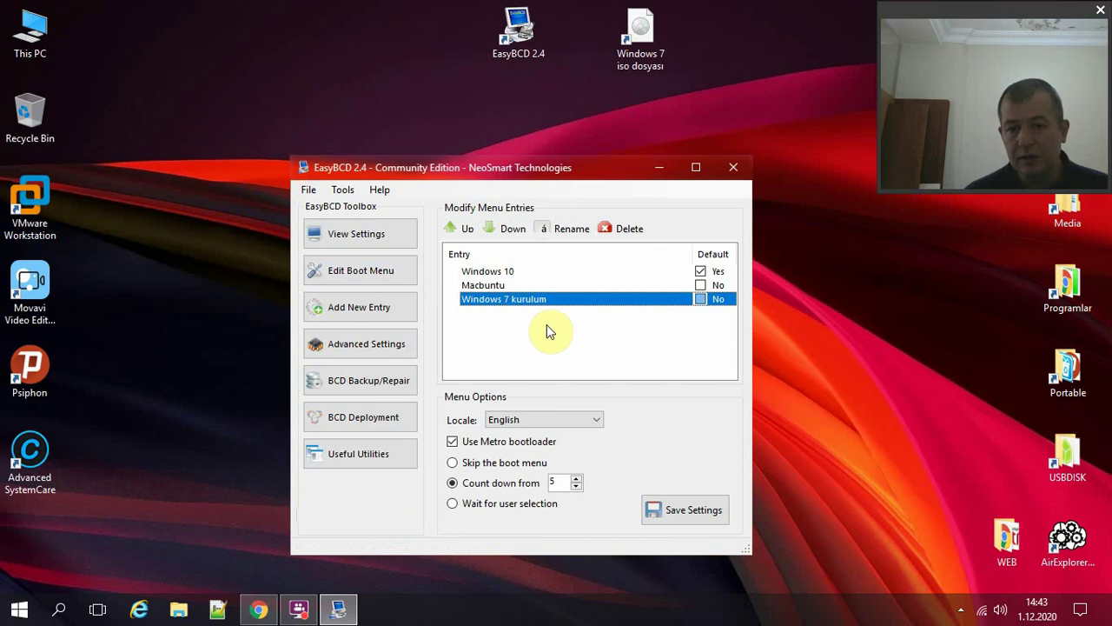
Open the winformat (K:) drive from This PC, select its setup files for inspection, and close the window.
double_click(41, 45)
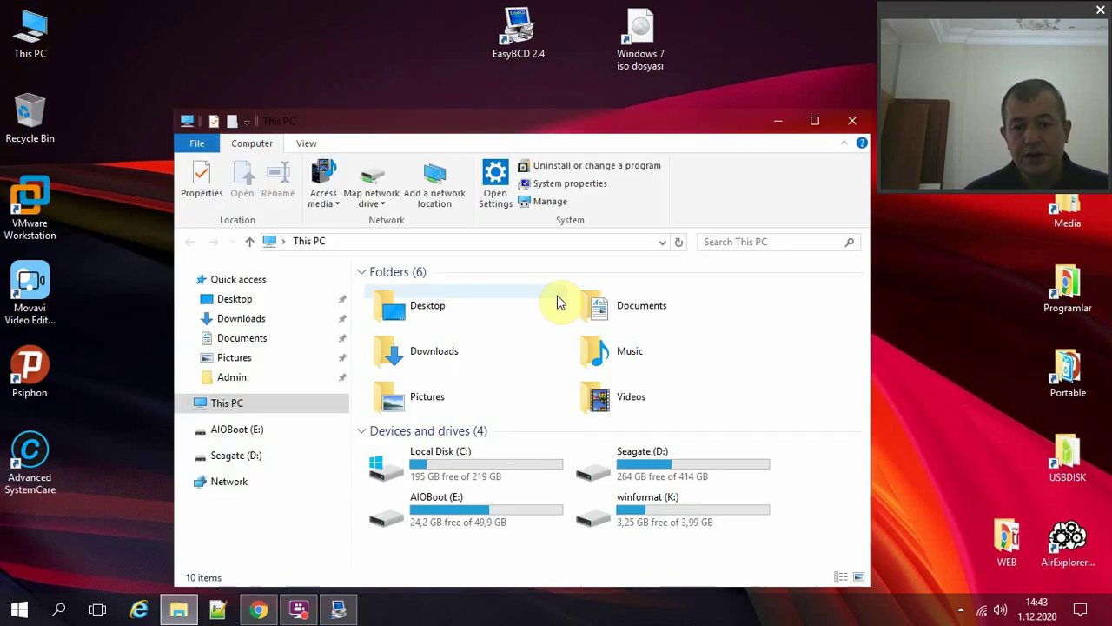
double_click(600, 513)
drag(579, 454, 314, 272)
click(851, 121)
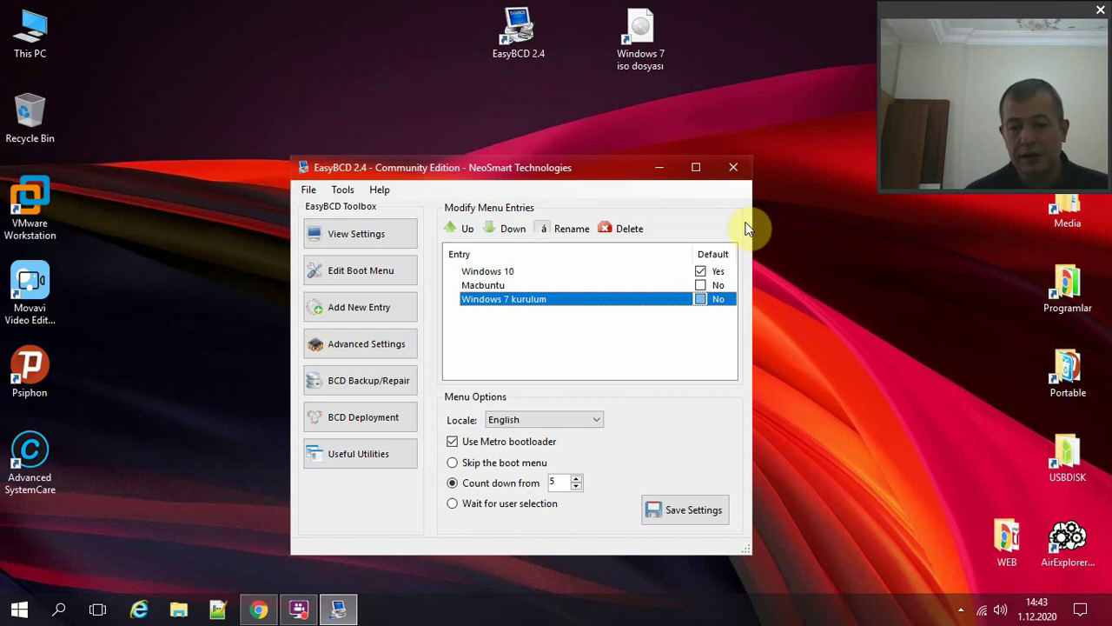
Move the EasyBCD window higher on the desktop and delete the Windows 7 kurulum boot entry, confirming the deletion.
drag(622, 175, 626, 132)
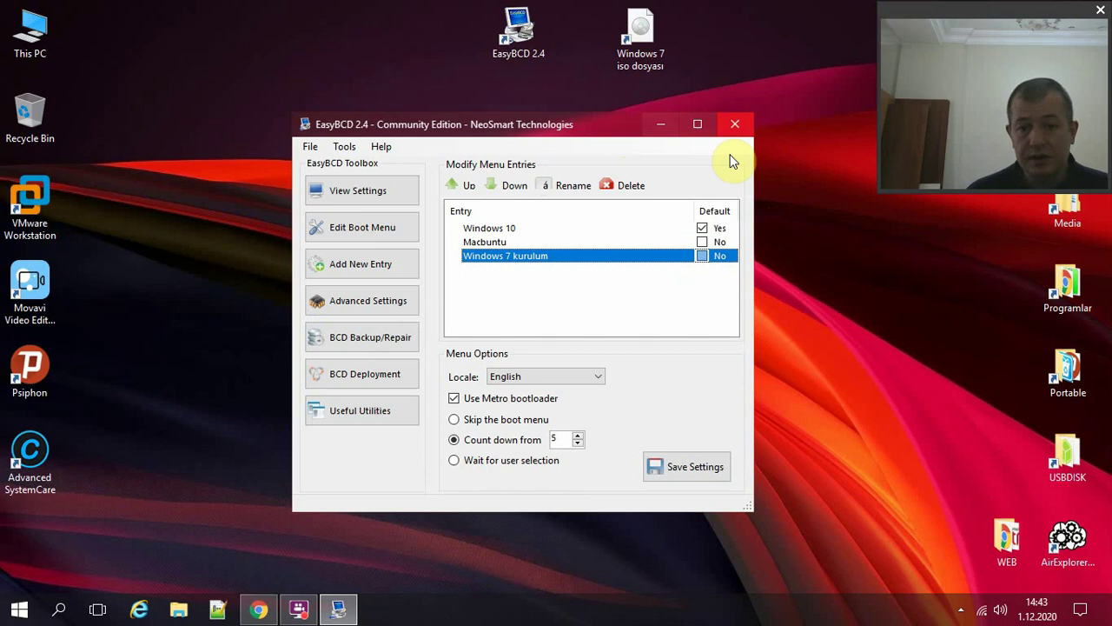
click(634, 182)
click(564, 363)
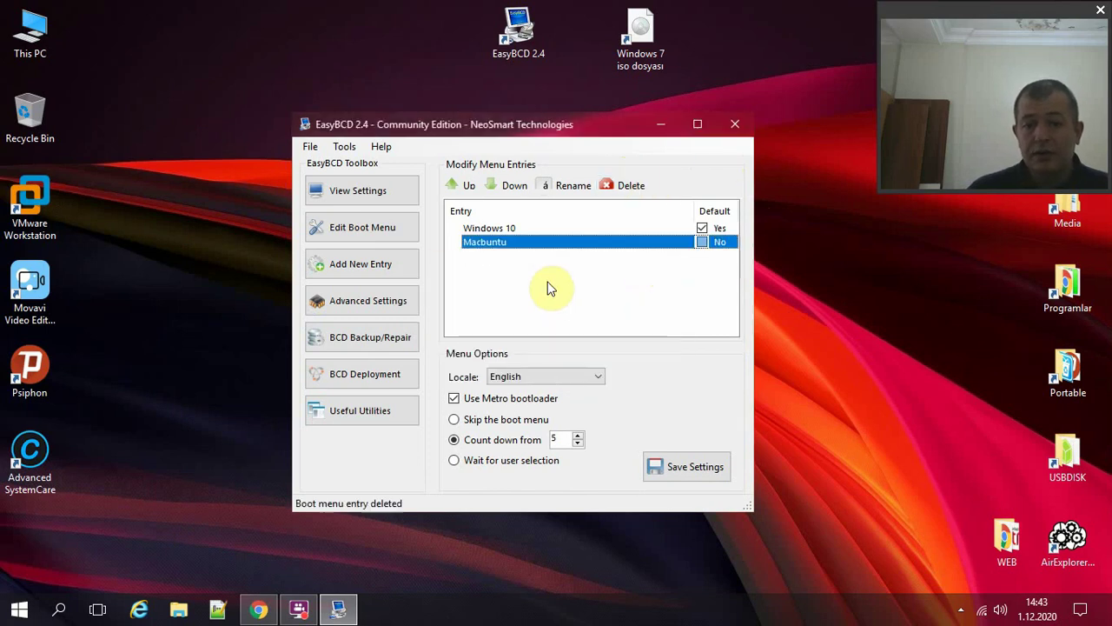
Close EasyBCD, turning off its donation reminder and declining to donate.
click(735, 126)
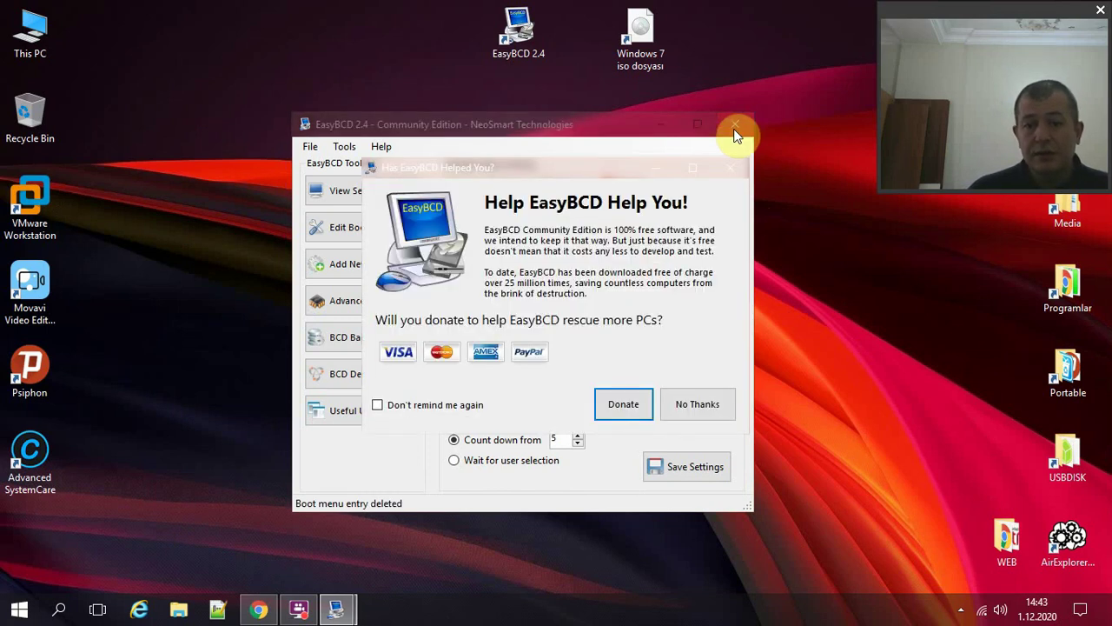
click(457, 406)
click(708, 403)
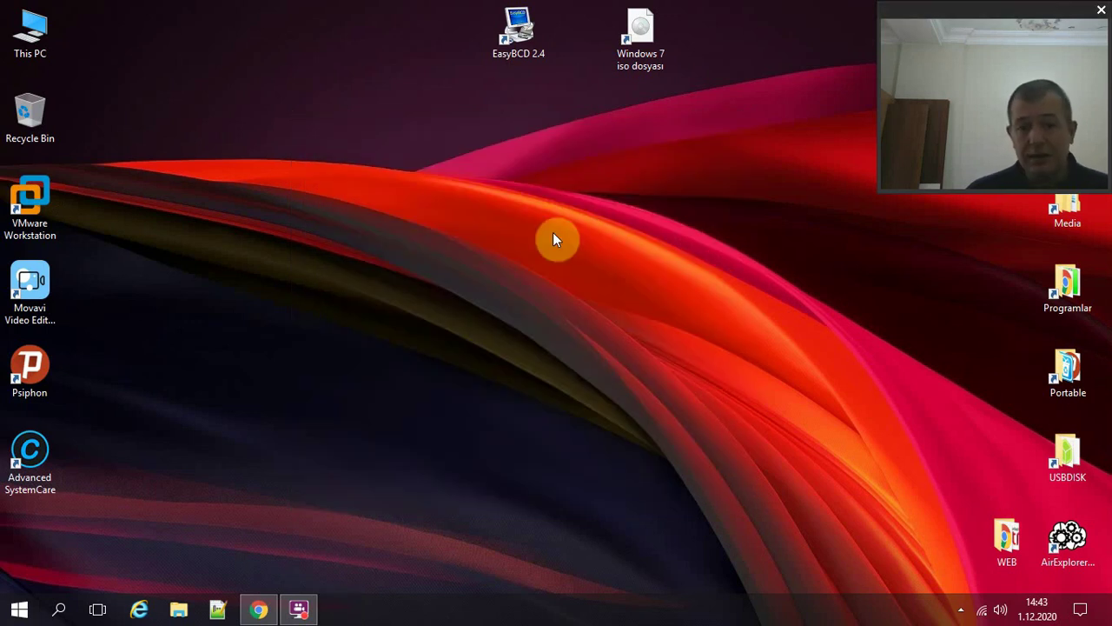
Reopen EasyBCD and examine the type, name and drive options for a new Linux/BSD entry.
click(517, 31)
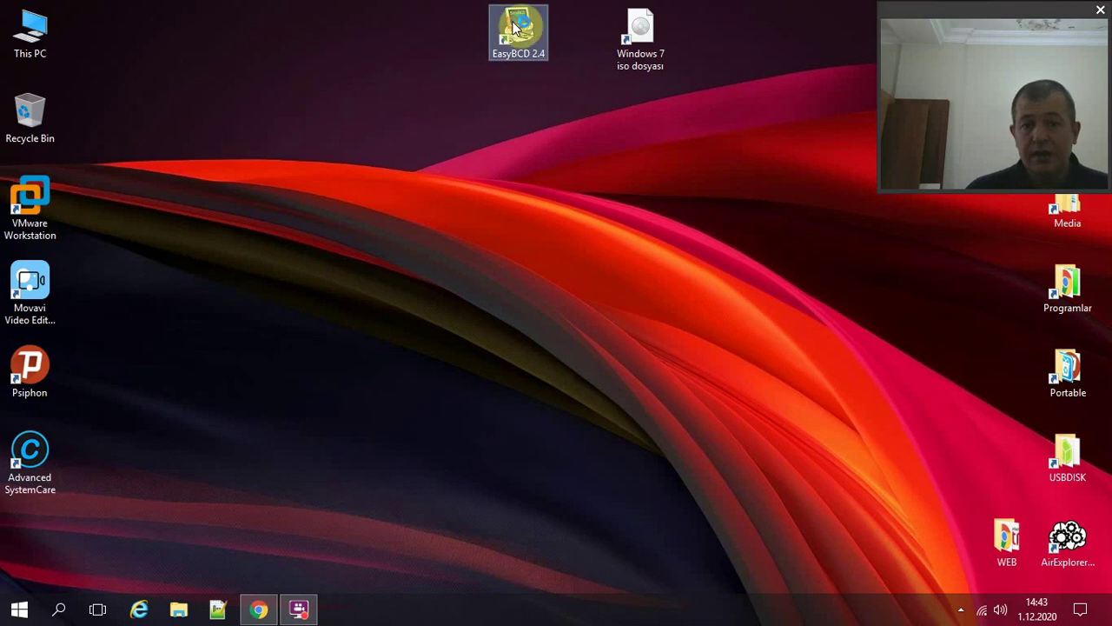
double_click(488, 30)
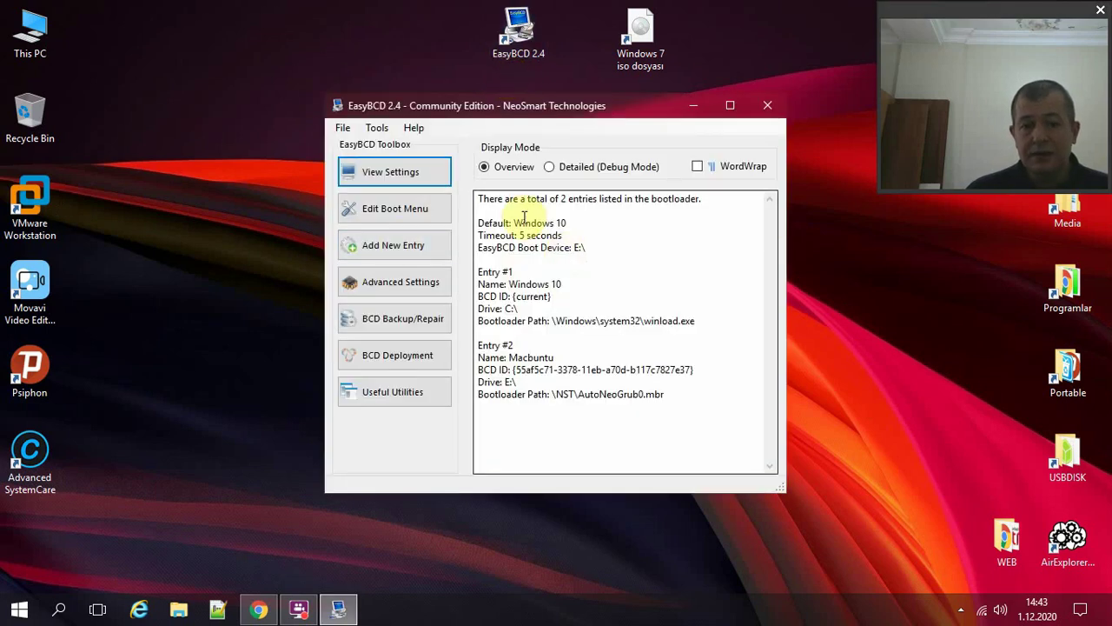
click(416, 248)
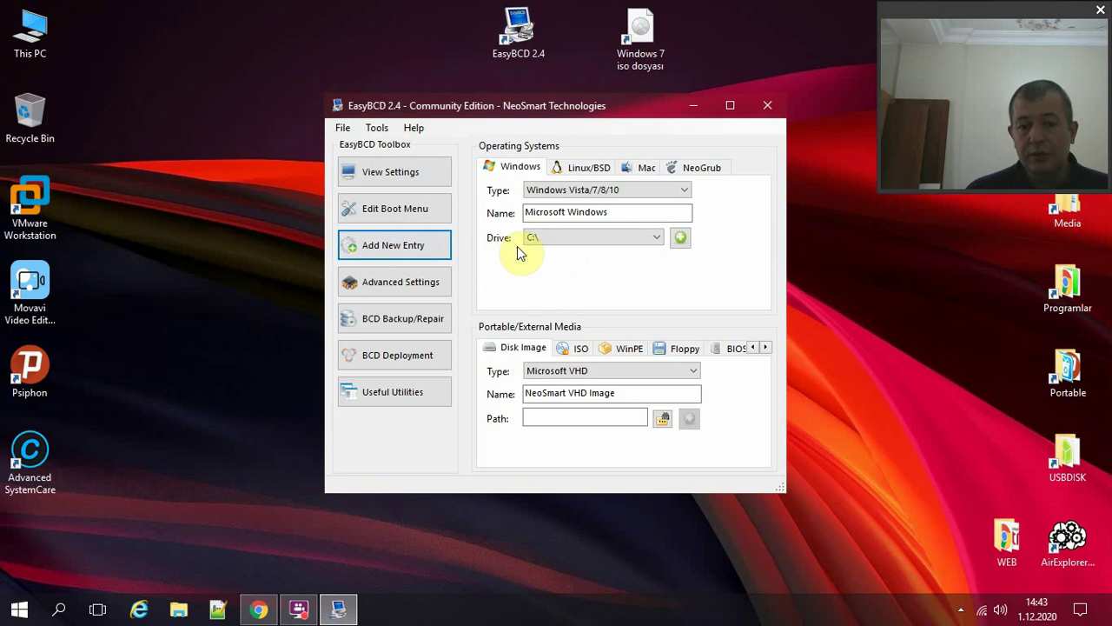
click(587, 167)
click(577, 190)
click(576, 214)
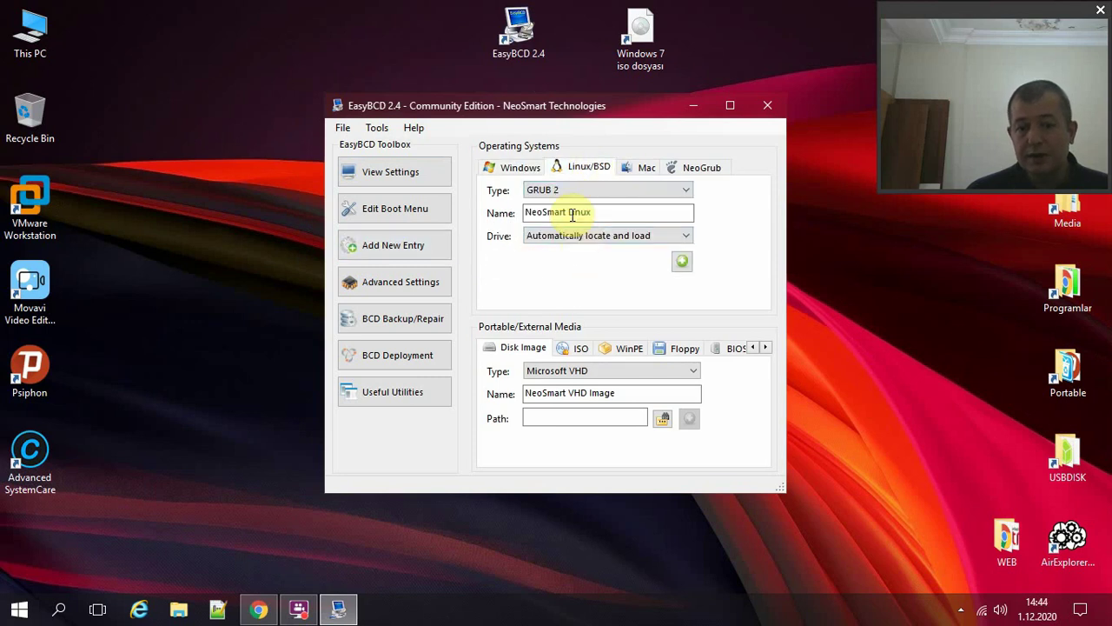
click(640, 235)
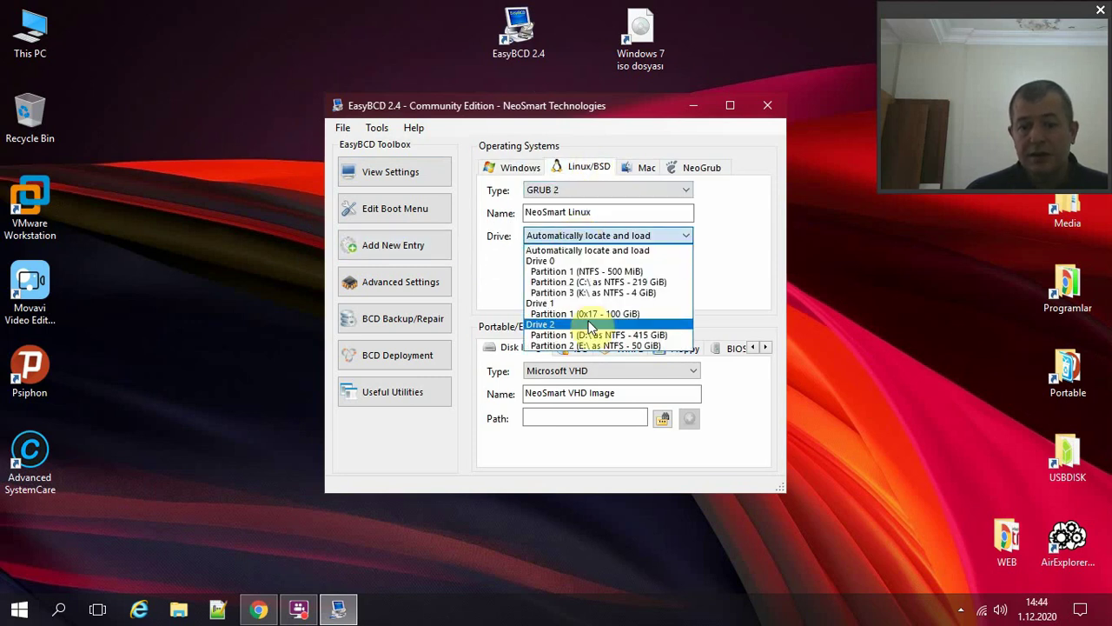
Name the Linux/BSD entry linuxmint and choose Partition 1 (0x17 - 100 GiB) as its drive, without adding it.
click(626, 212)
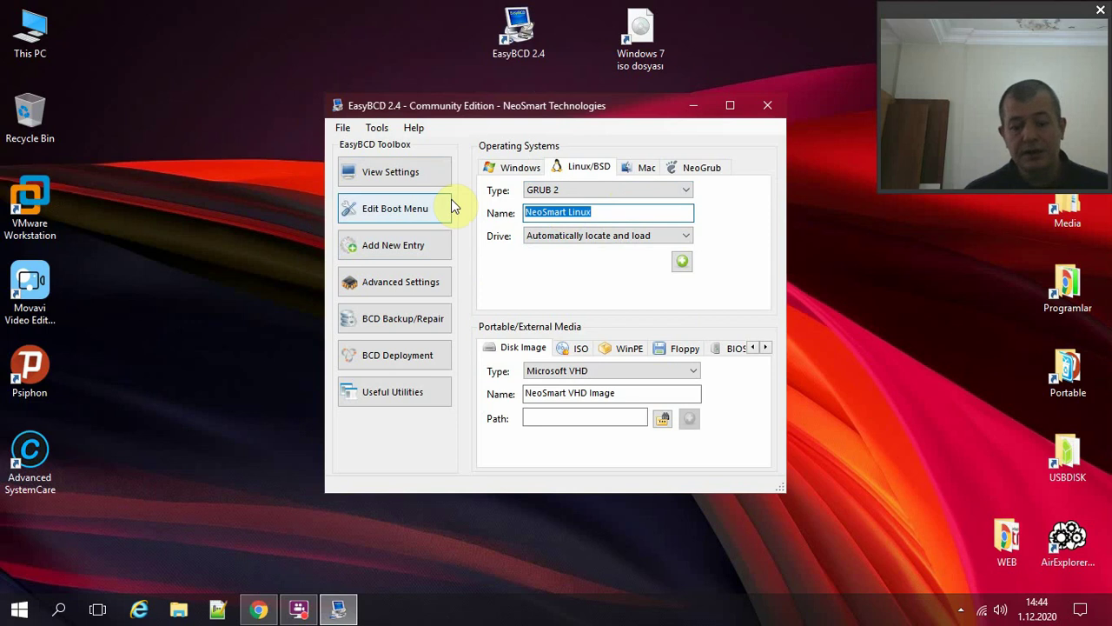
text(ubuntu)
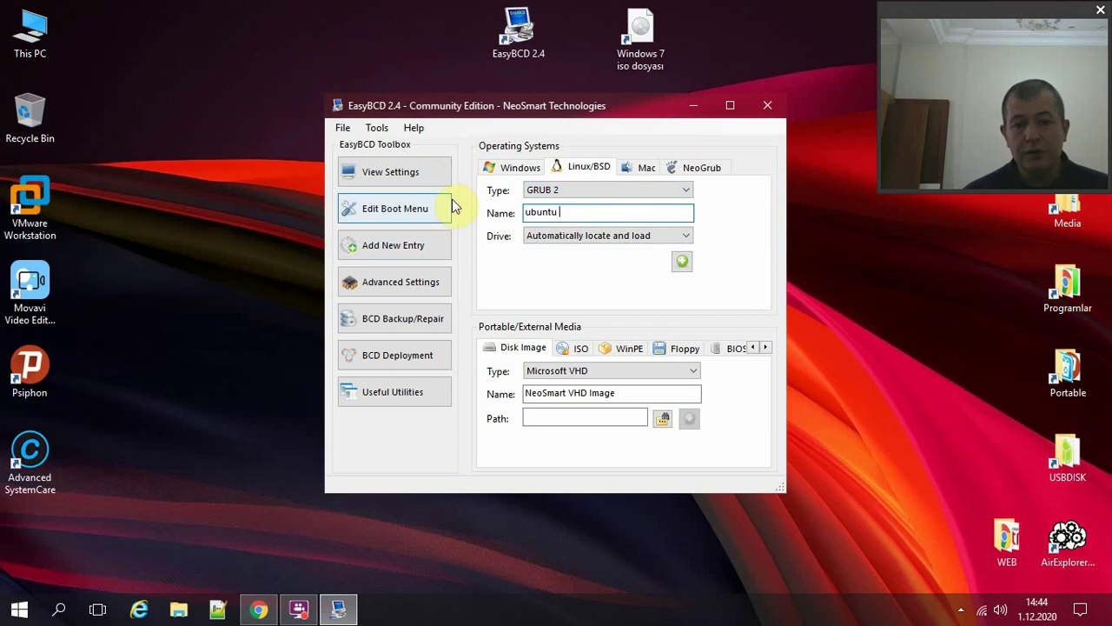
key(ctrl+a)
text(linuxm)
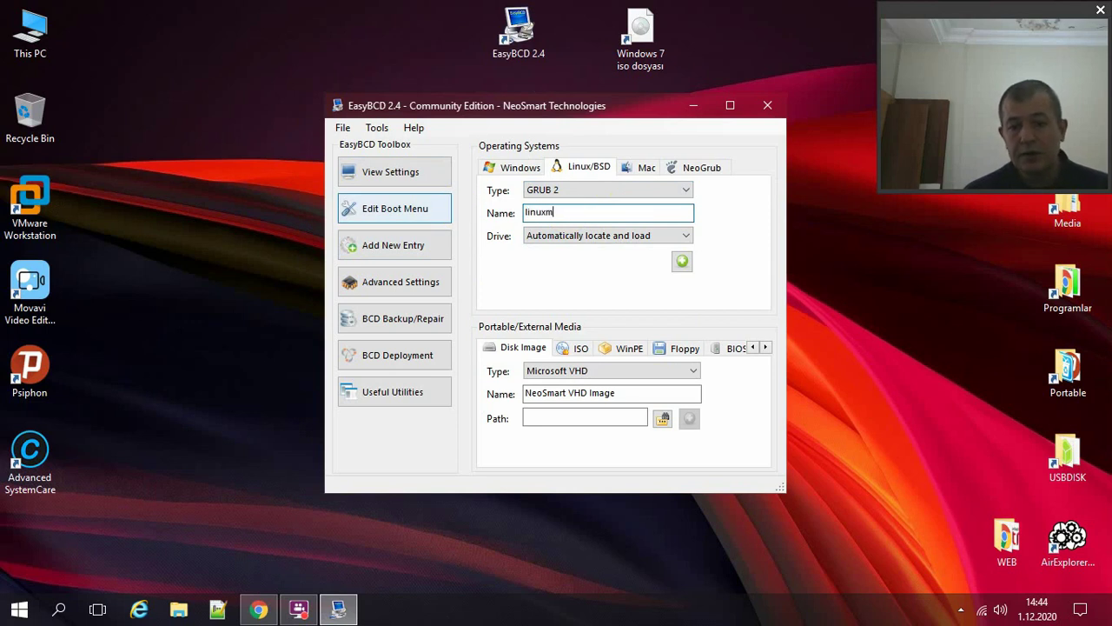
text(int)
click(545, 236)
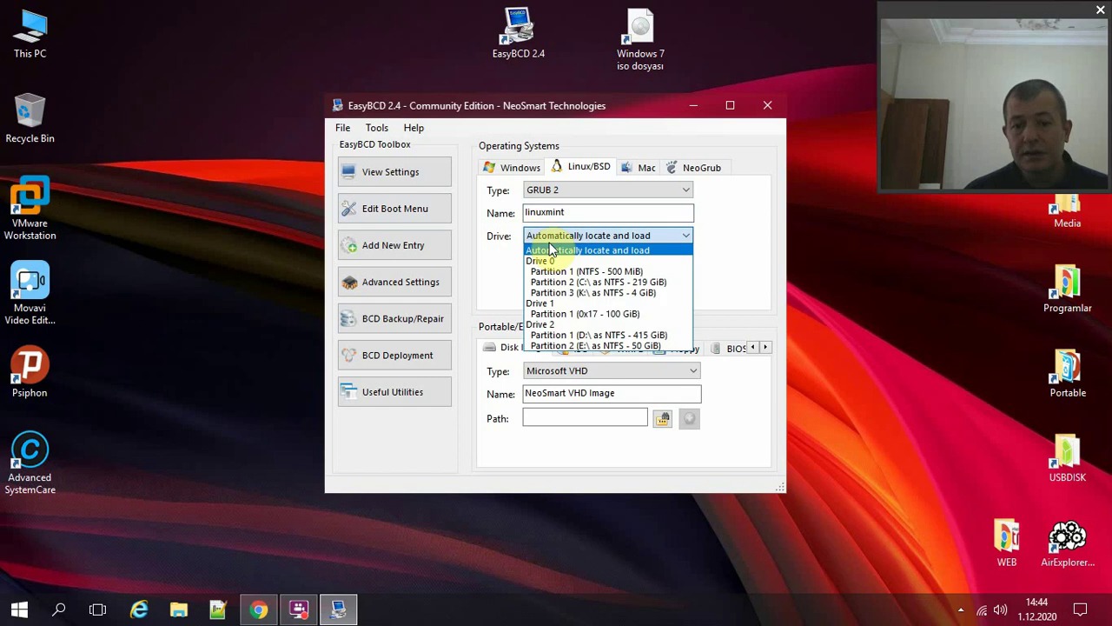
click(563, 314)
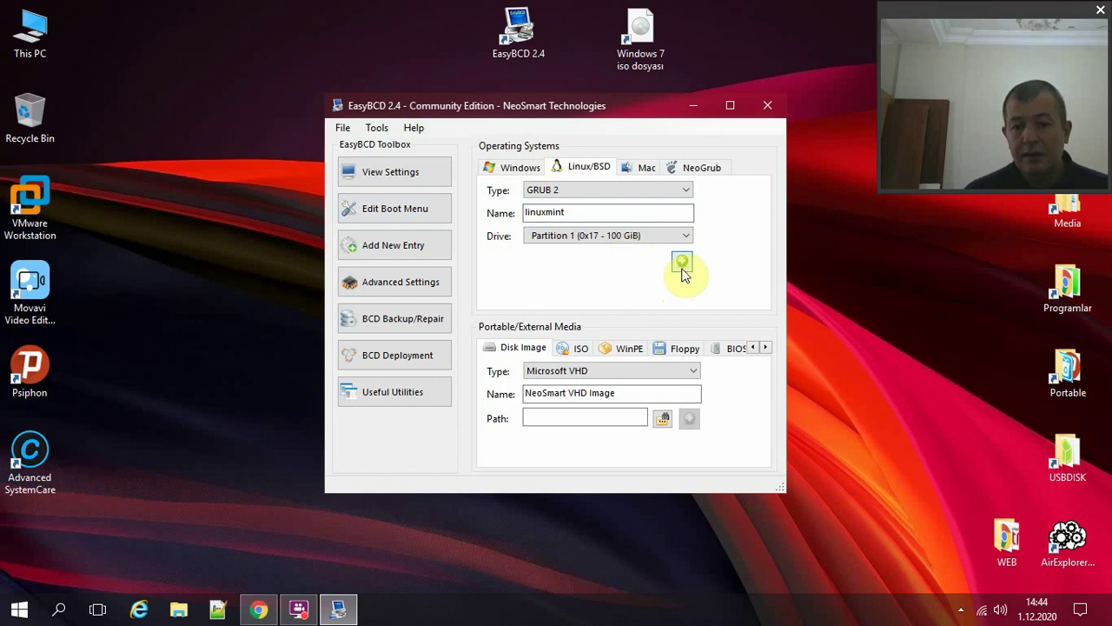
Review the boot menu's countdown setting and its Windows 10 and Macbuntu entries, and close EasyBCD.
click(398, 214)
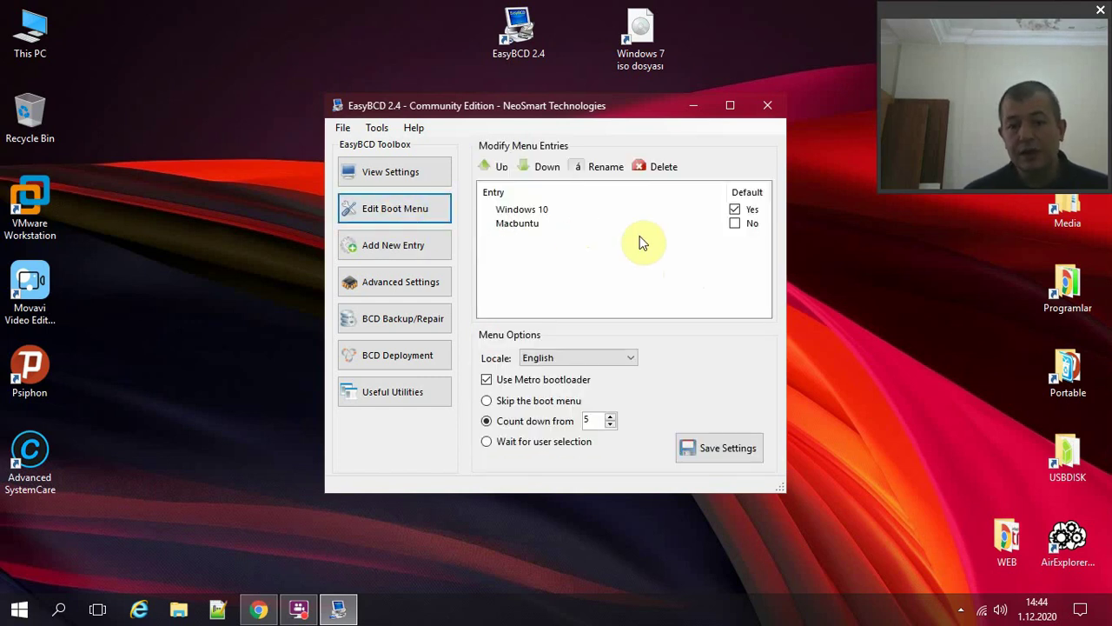
double_click(591, 420)
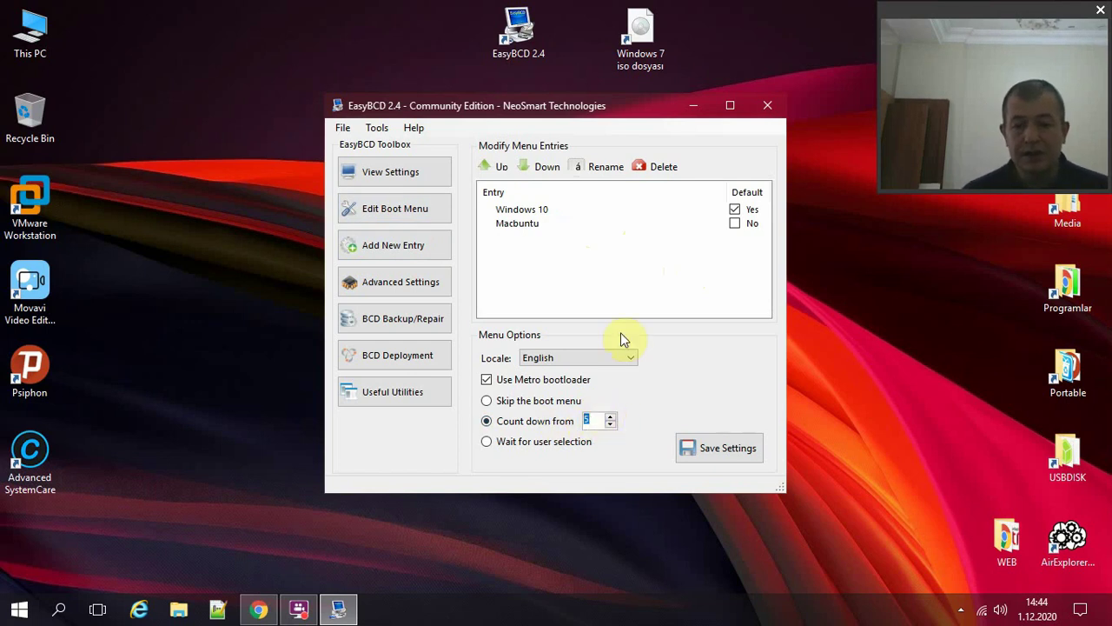
click(563, 215)
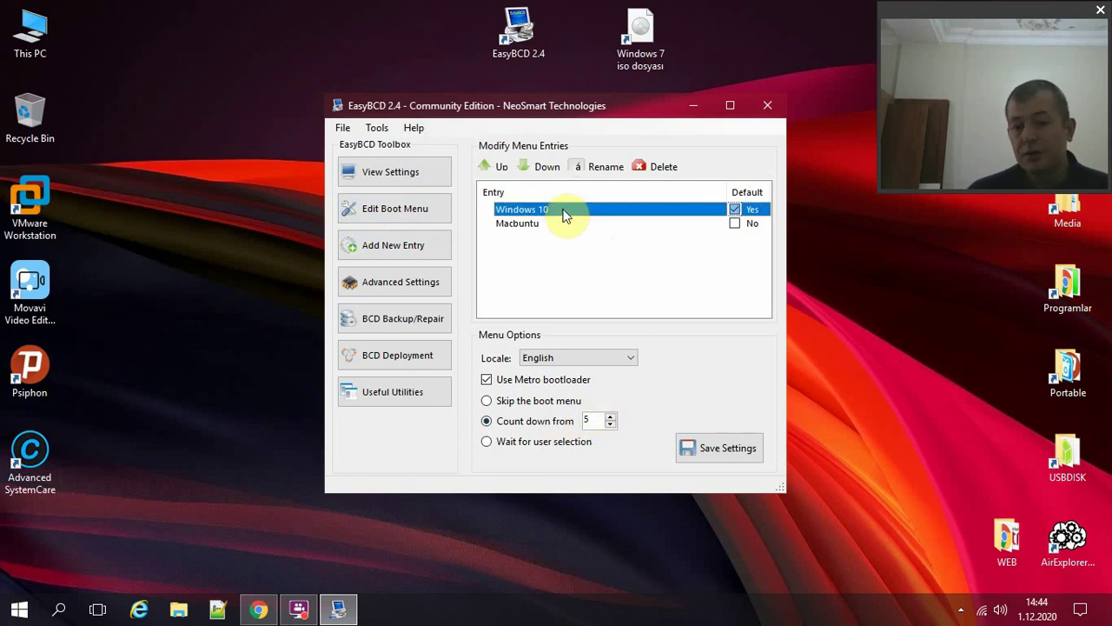
click(528, 224)
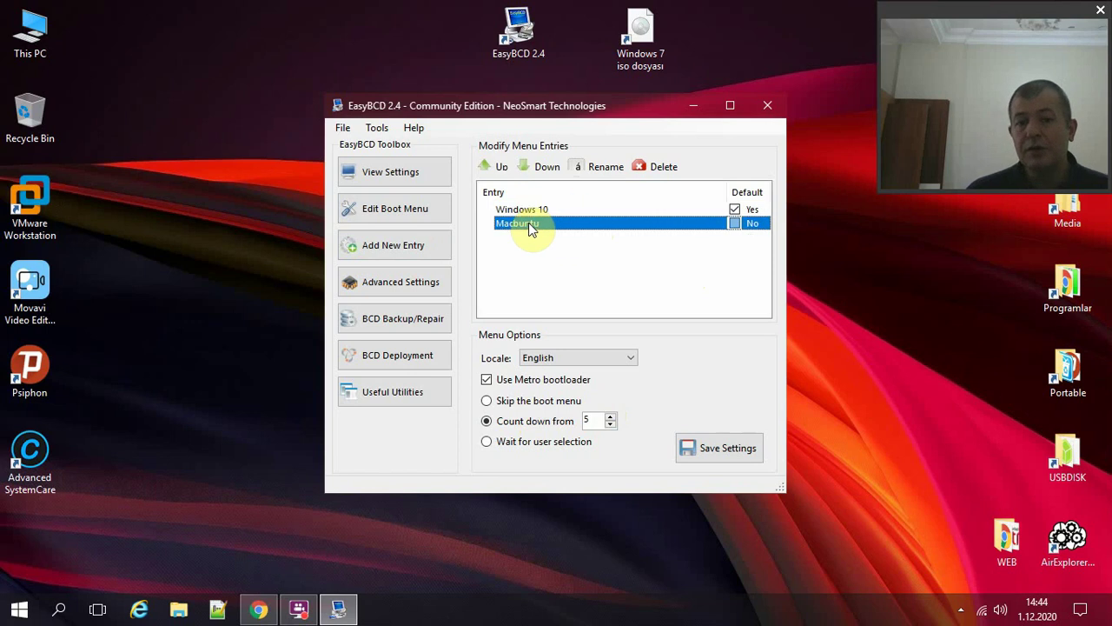
click(534, 210)
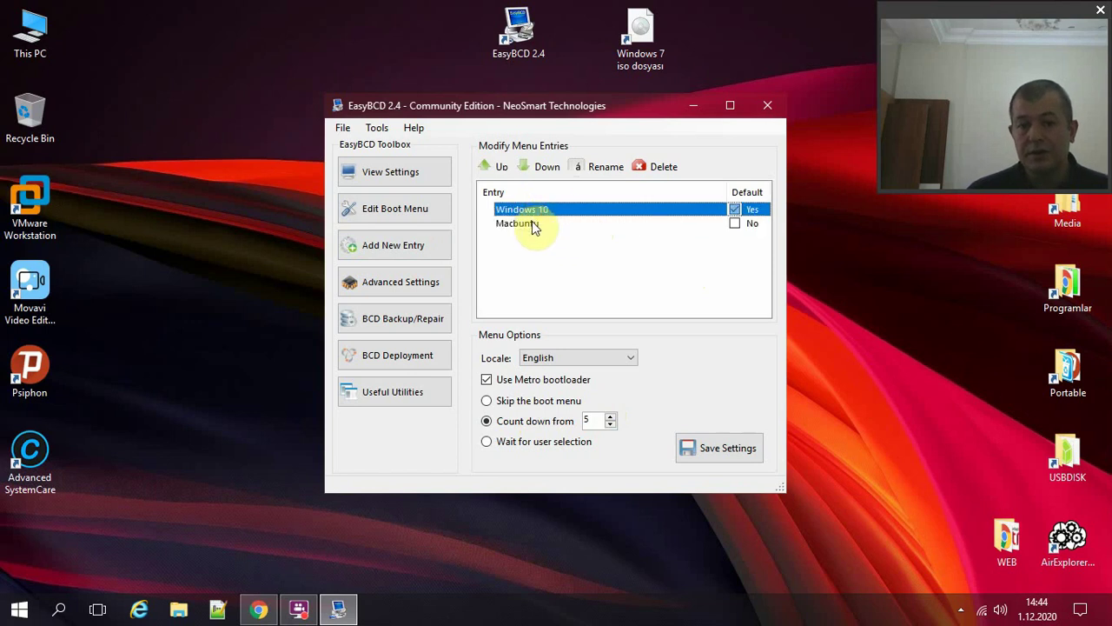
click(529, 224)
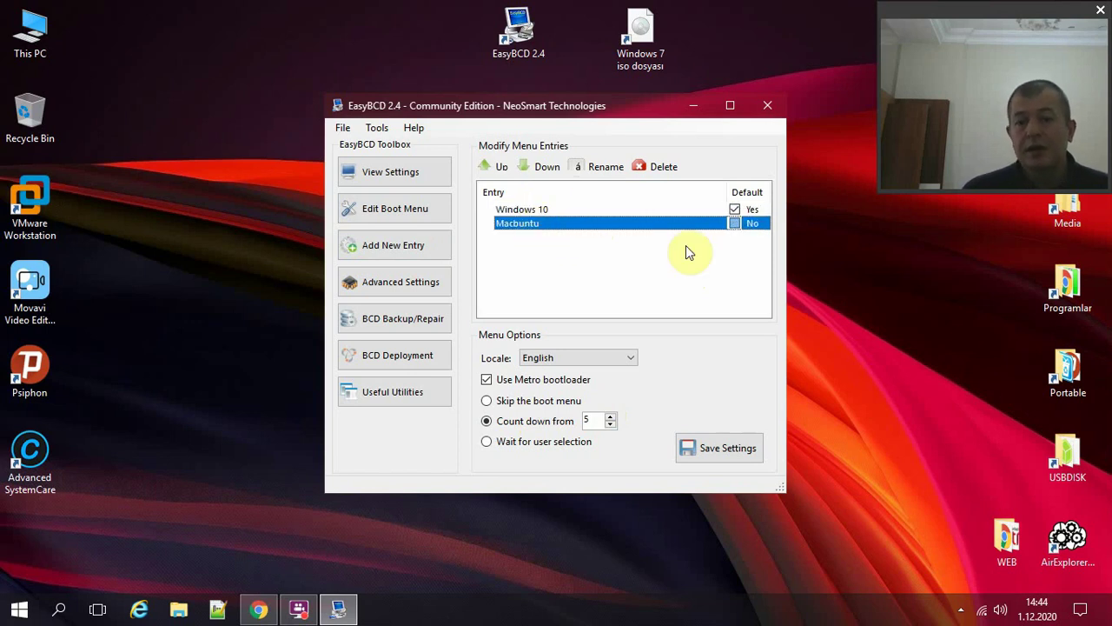
click(760, 105)
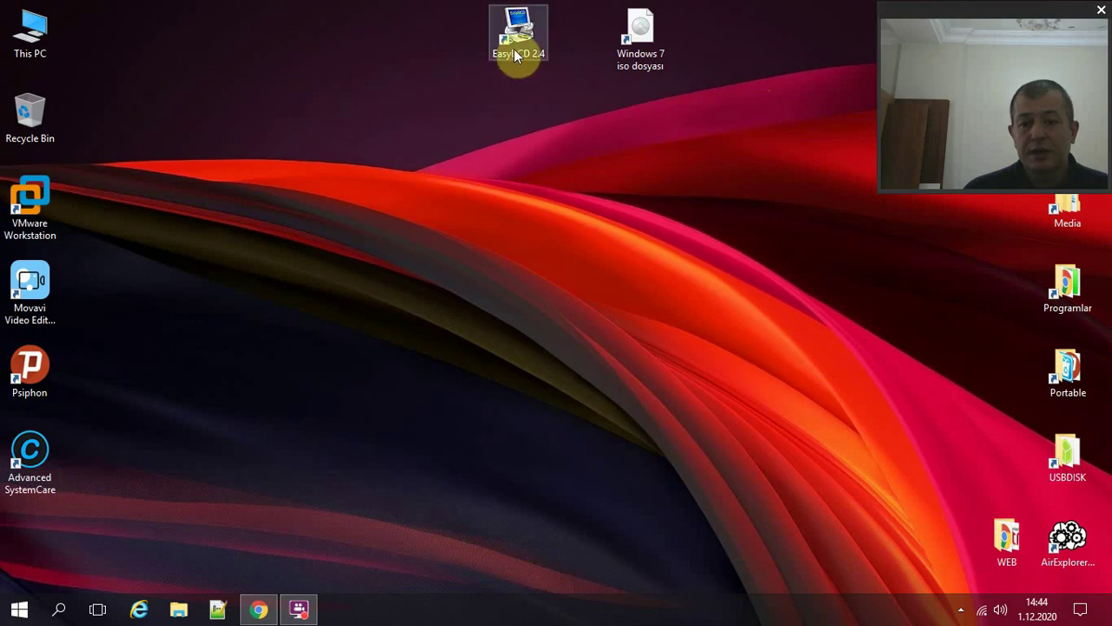
Move the EasyBCD 2.4 desktop shortcut next to the Windows 7 iso dosyası shortcut and clear the selection.
drag(521, 44, 549, 52)
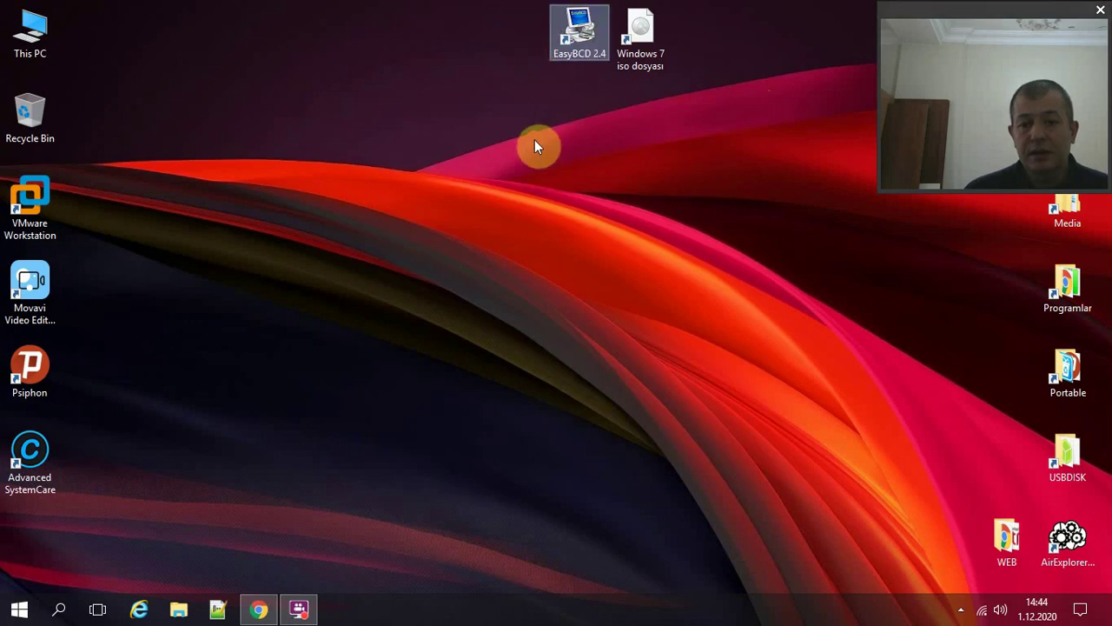
click(535, 147)
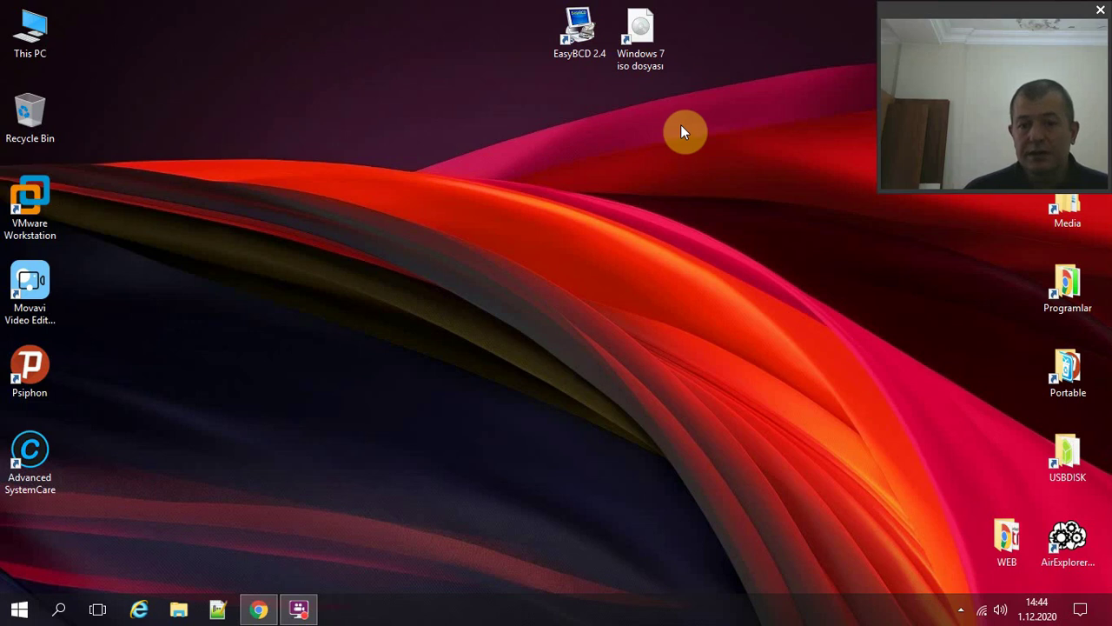
drag(680, 124, 501, 25)
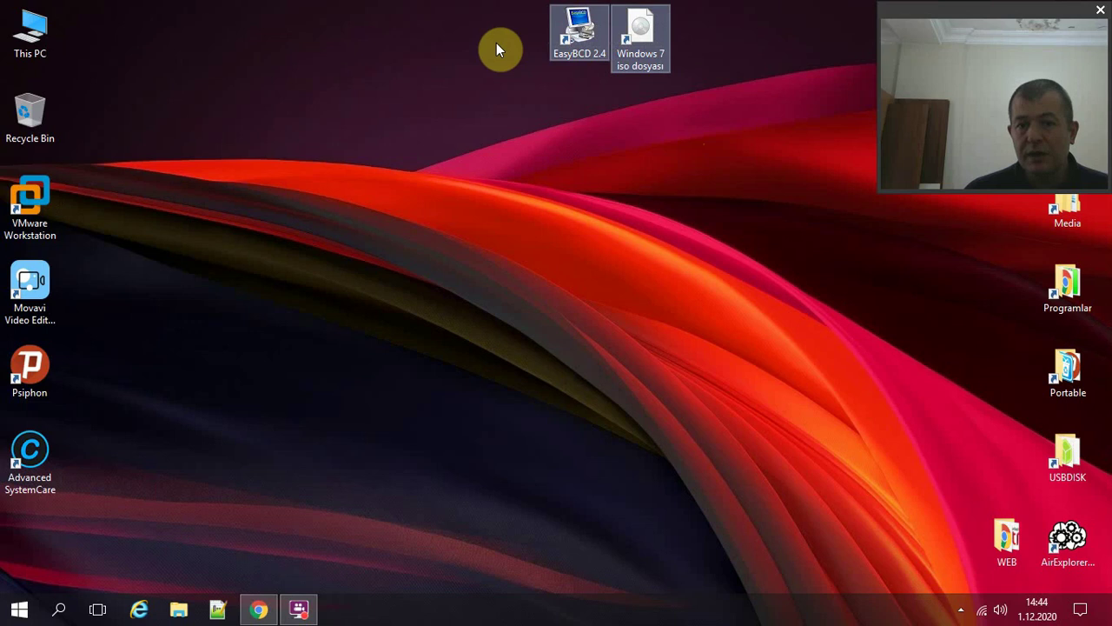
click(627, 112)
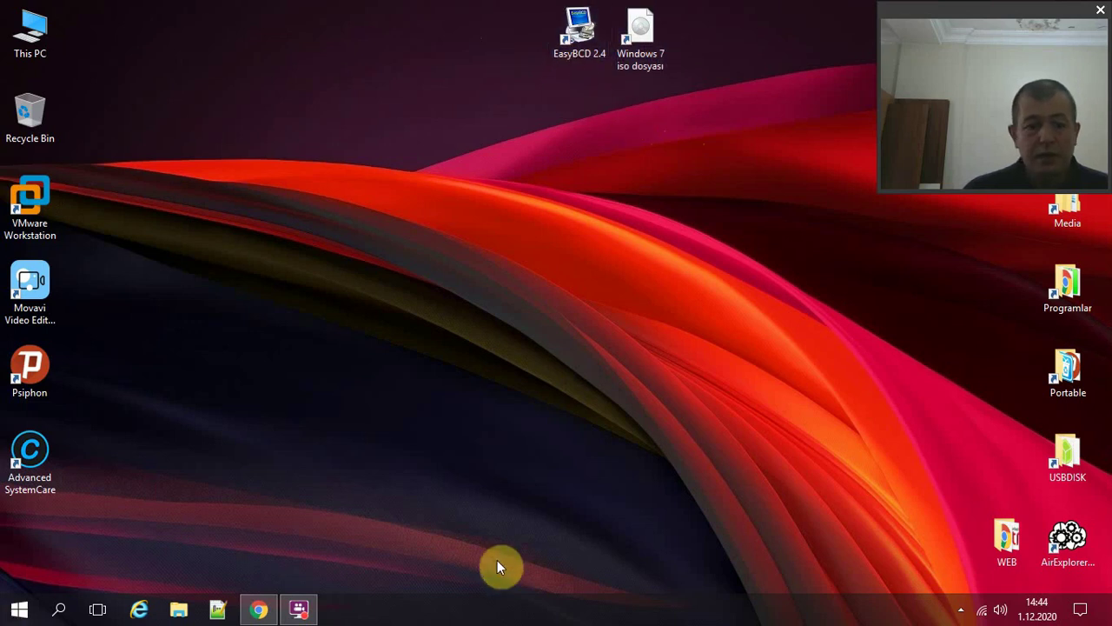
Switch to Chrome to view the neosmart.net page, minimize it, and select the EasyBCD 2.4 shortcut.
click(258, 609)
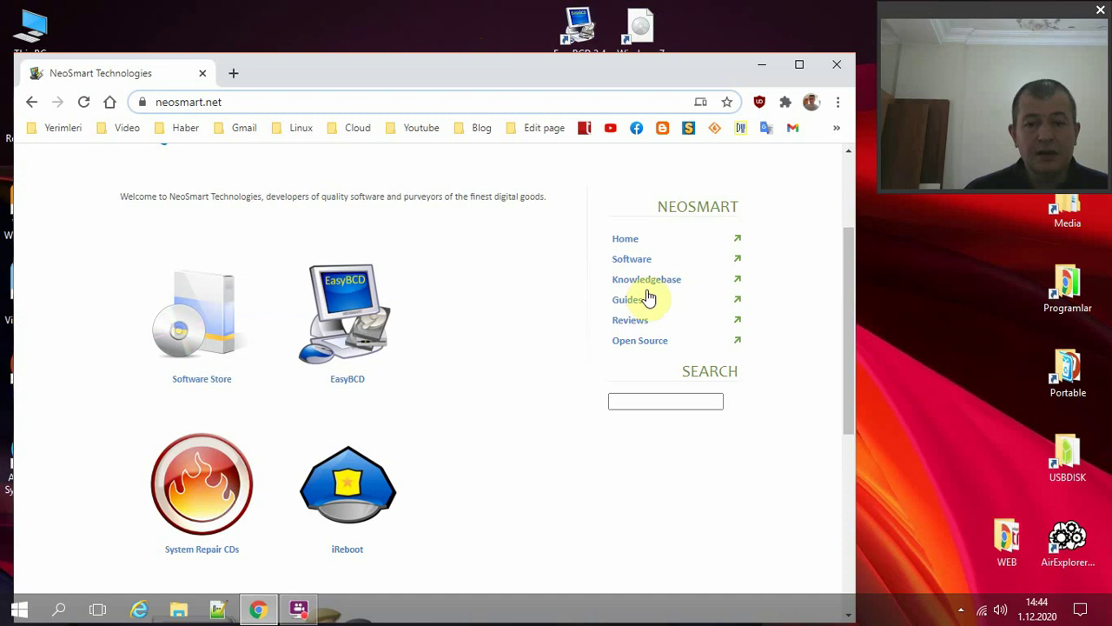
click(771, 69)
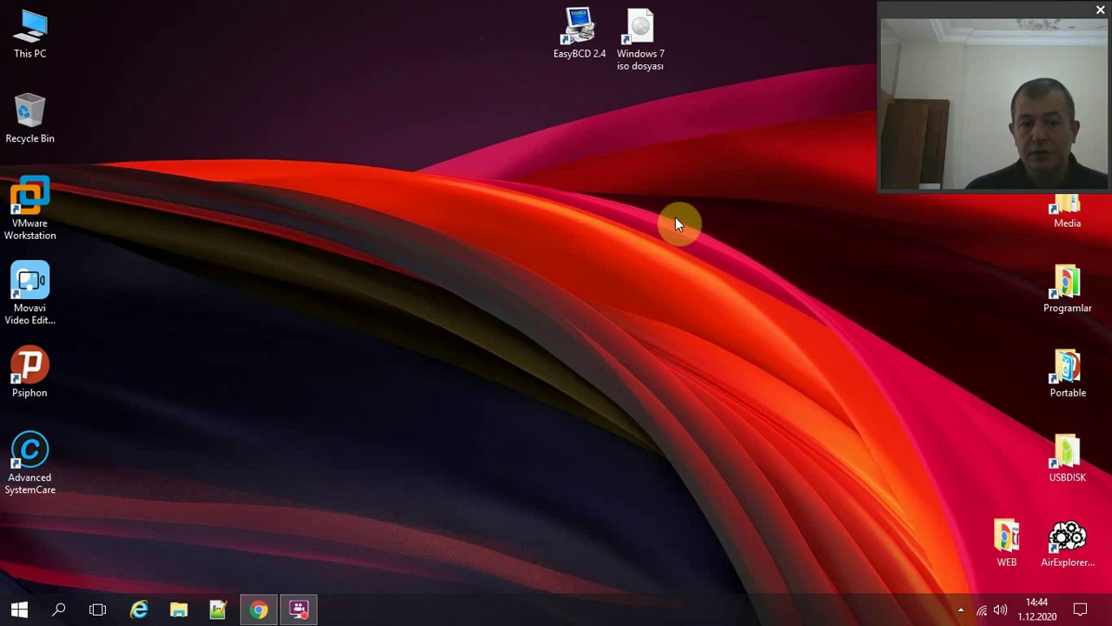
click(571, 39)
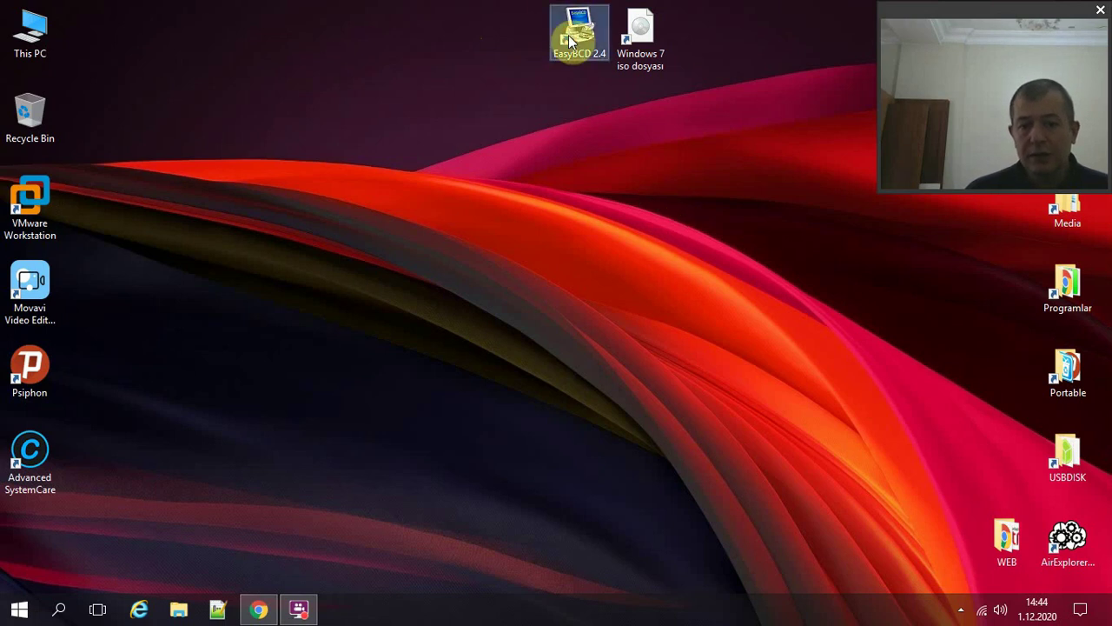